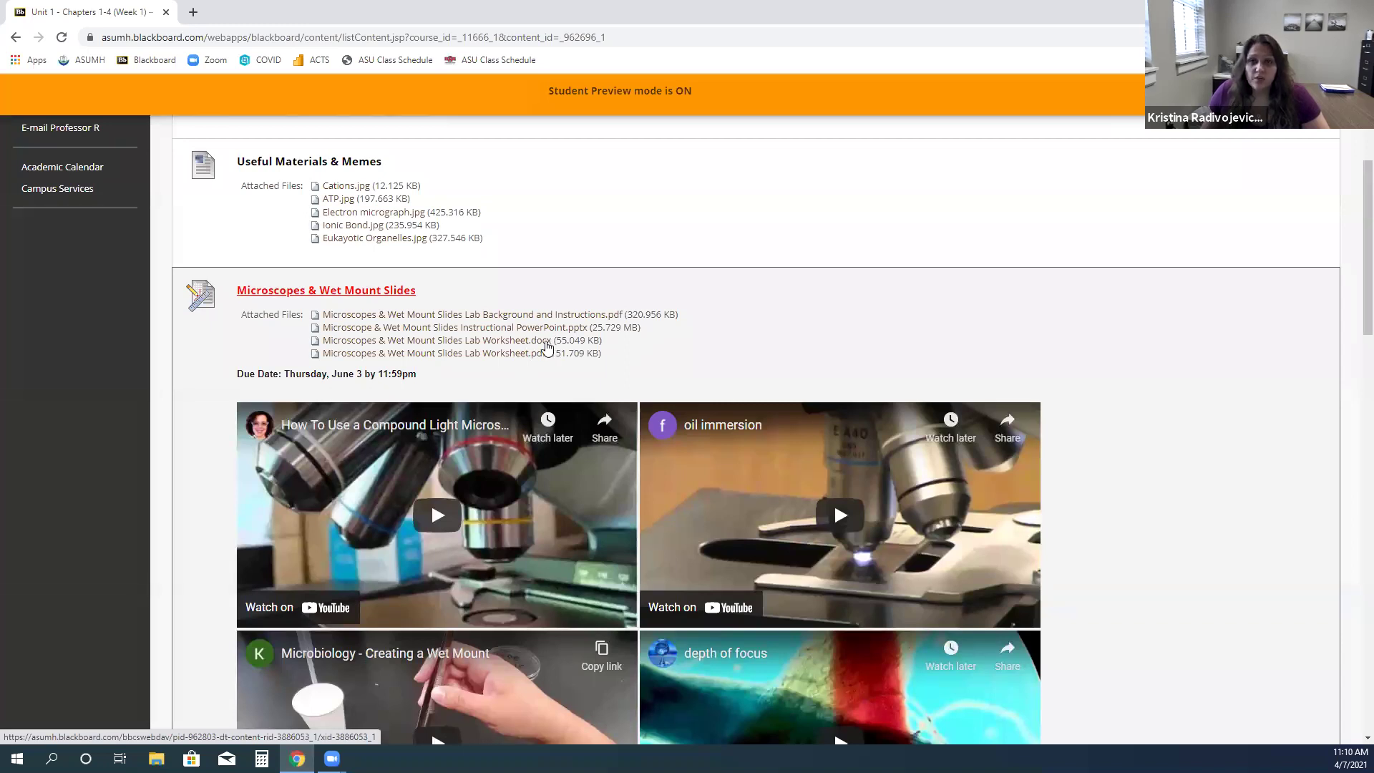
Open the PDF version of the Microscopes & Wet Mount Slides lab worksheet, look through its questions and return to the course page
{"action": "left_click", "coordinate": [539, 354]}
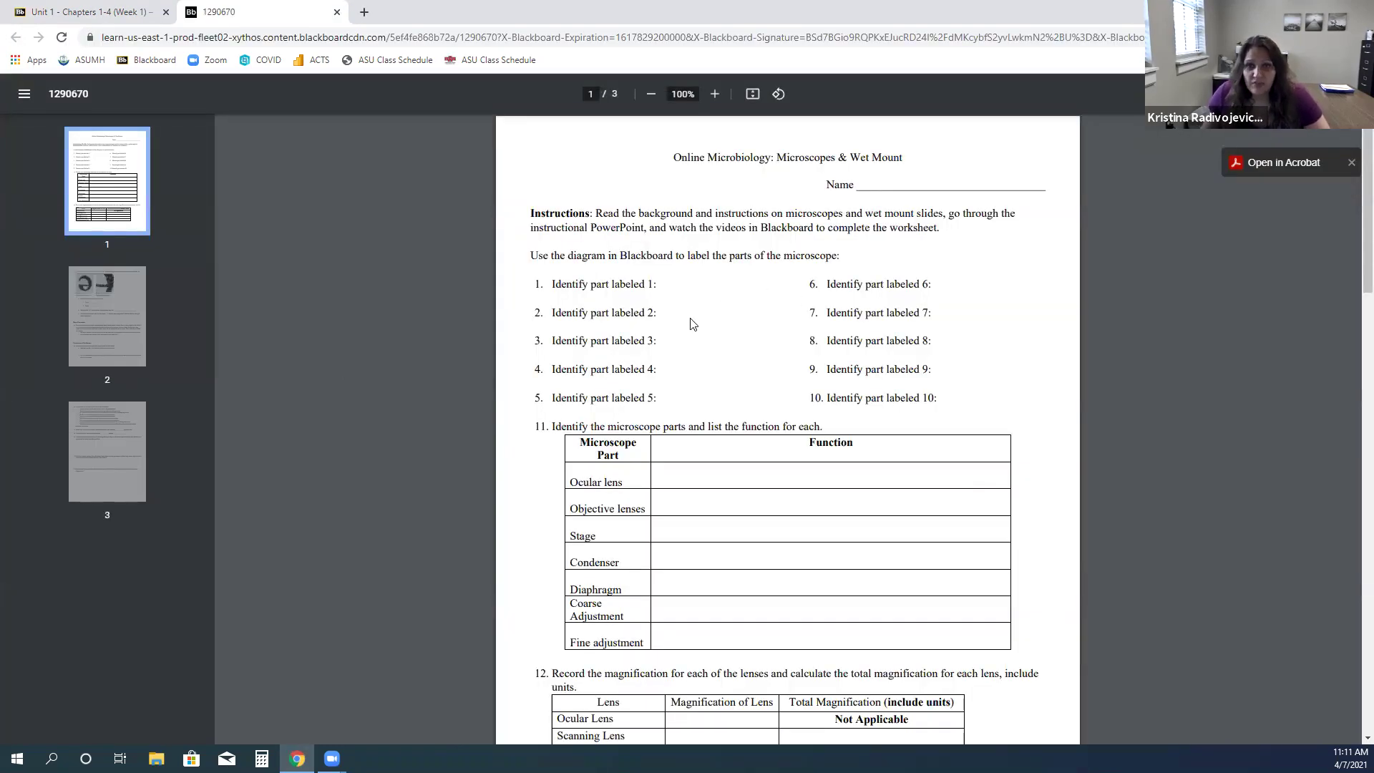
{"action": "scroll", "coordinate": [682, 334], "scroll_direction": "down", "scroll_amount": 9}
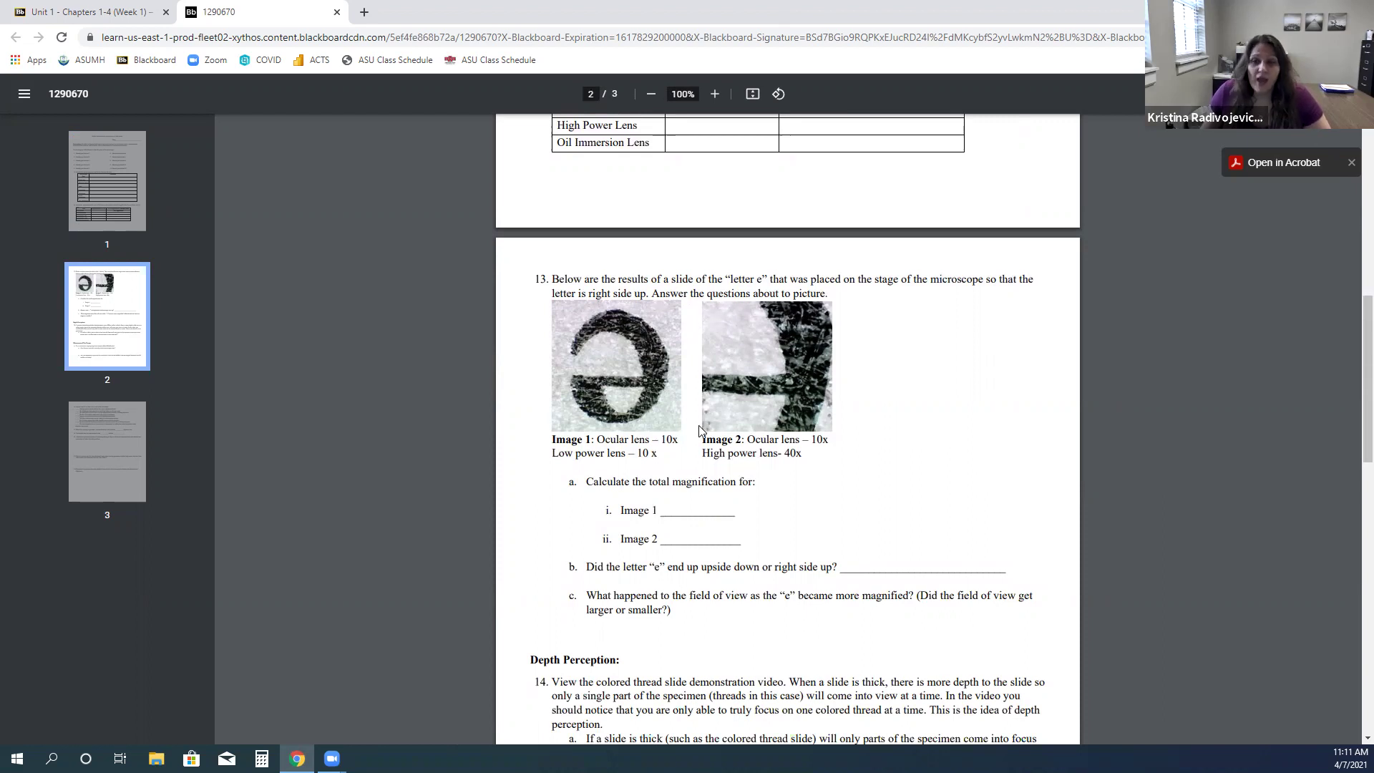
{"action": "left_click", "coordinate": [107, 15]}
Download the Word version of the lab worksheet, open it in Word and enable editing
{"action": "left_click", "coordinate": [532, 347]}
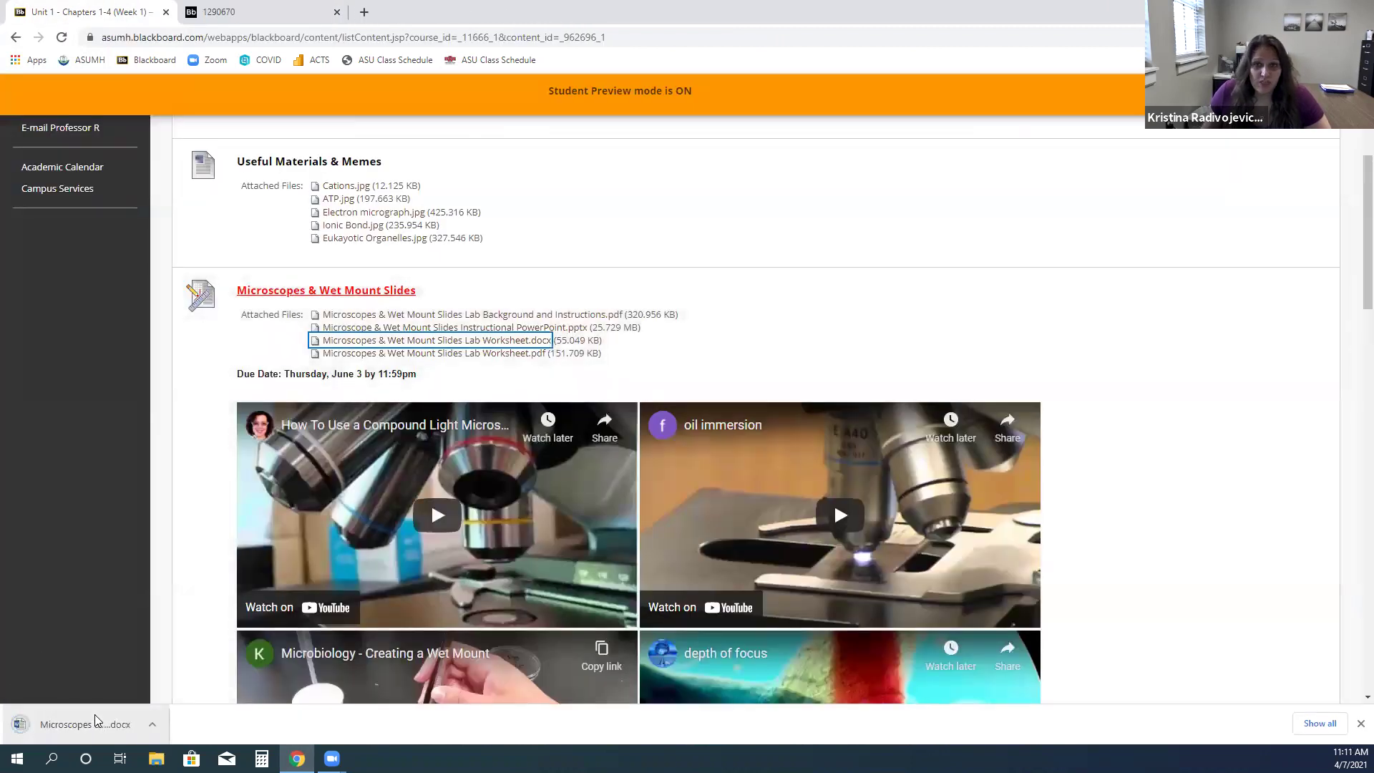
{"action": "left_click", "coordinate": [92, 725]}
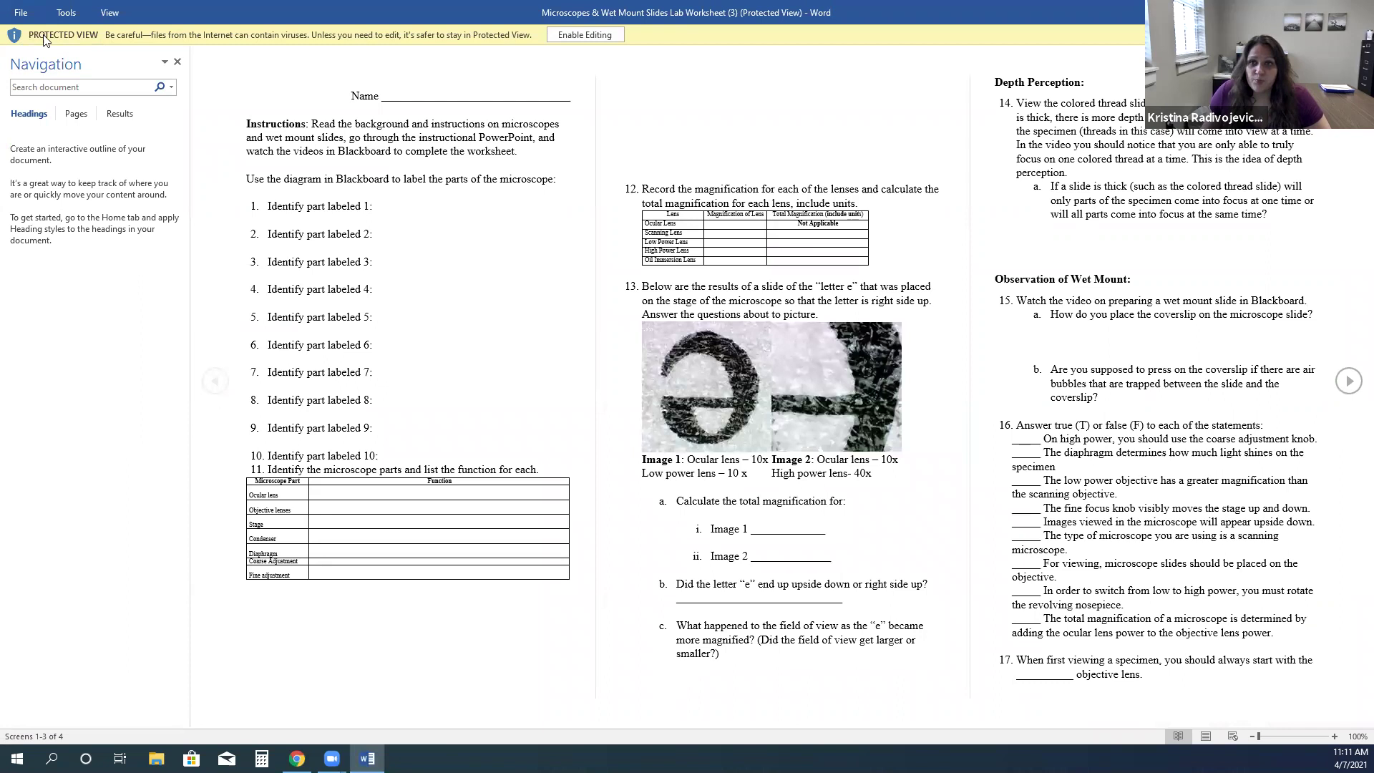
{"action": "left_click", "coordinate": [589, 35]}
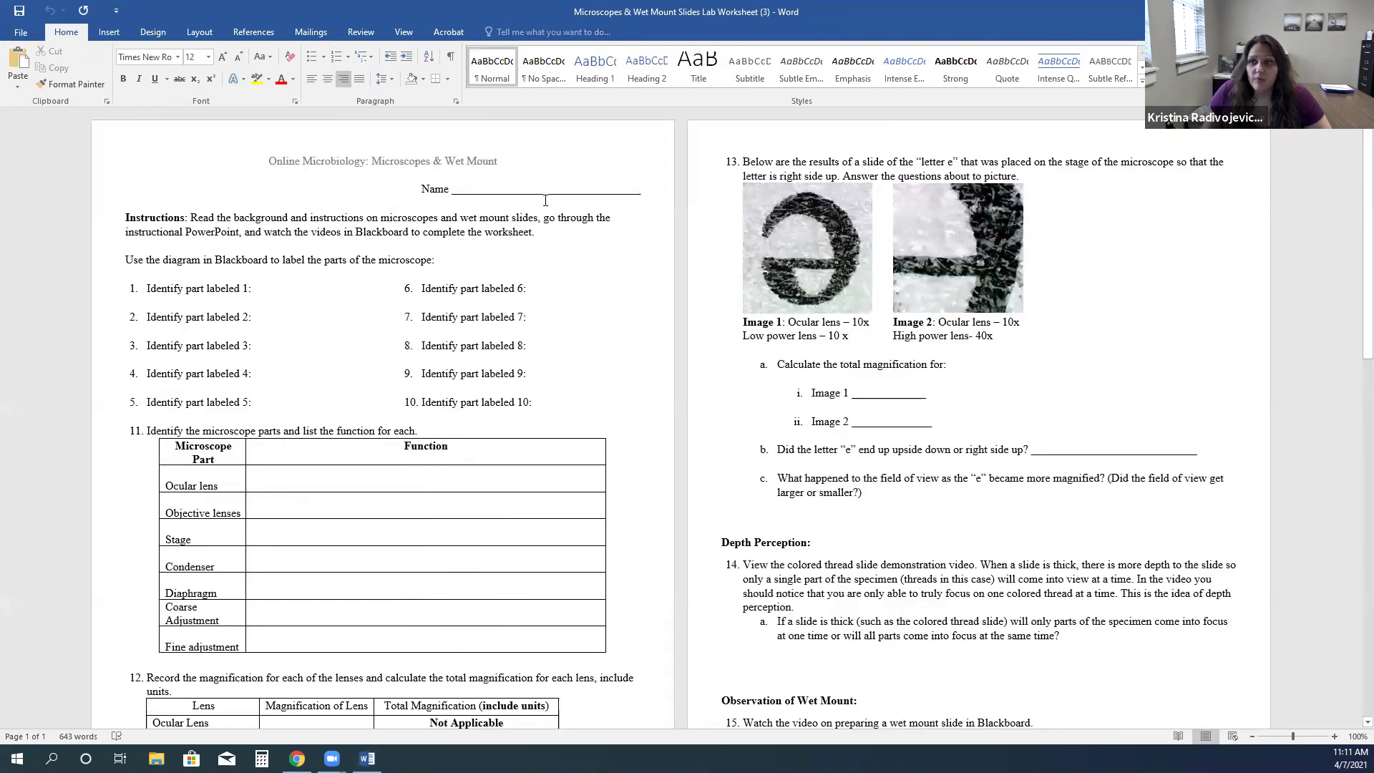
Enter the student's name on the name line and fill in "Answer the questions" as the answer to question 1
{"action": "type", "text": "K. Radivojevich"}
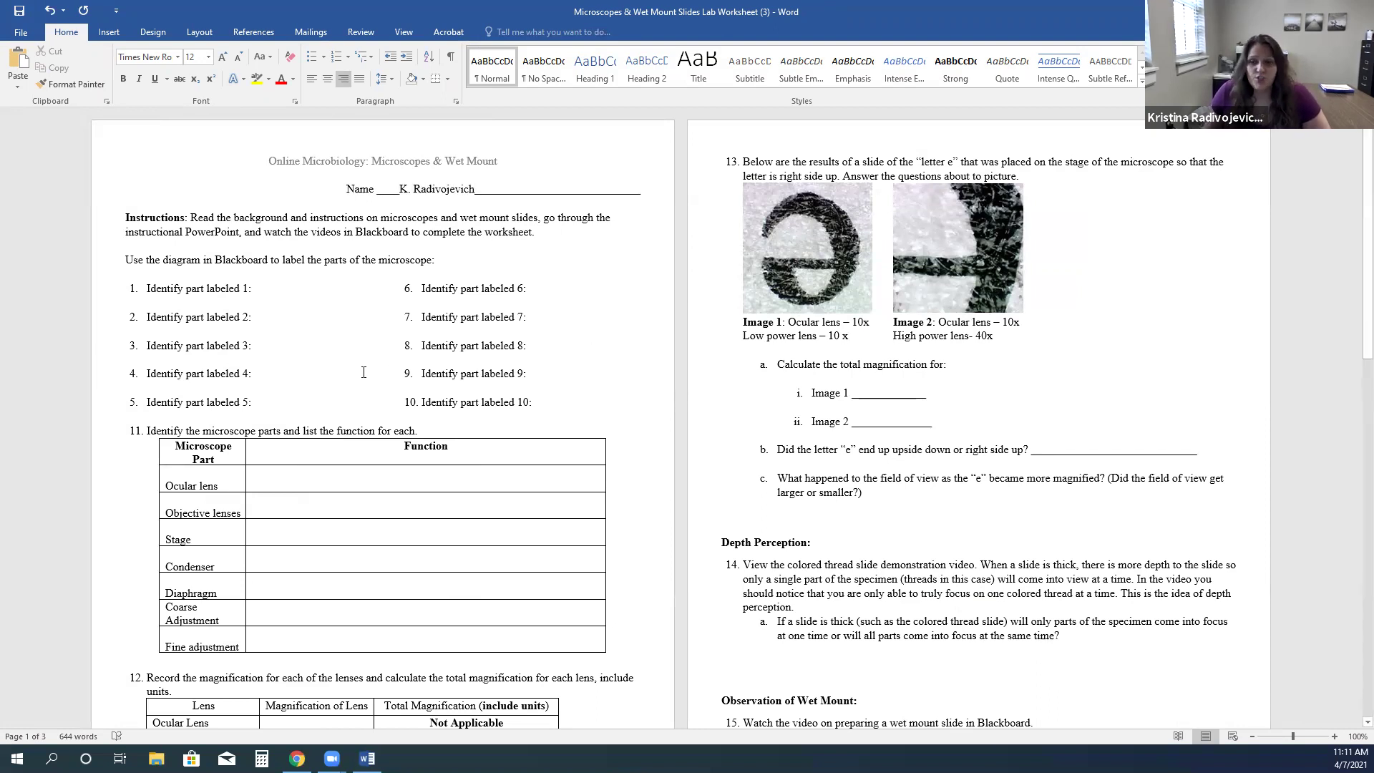
{"action": "left_click", "coordinate": [268, 287]}
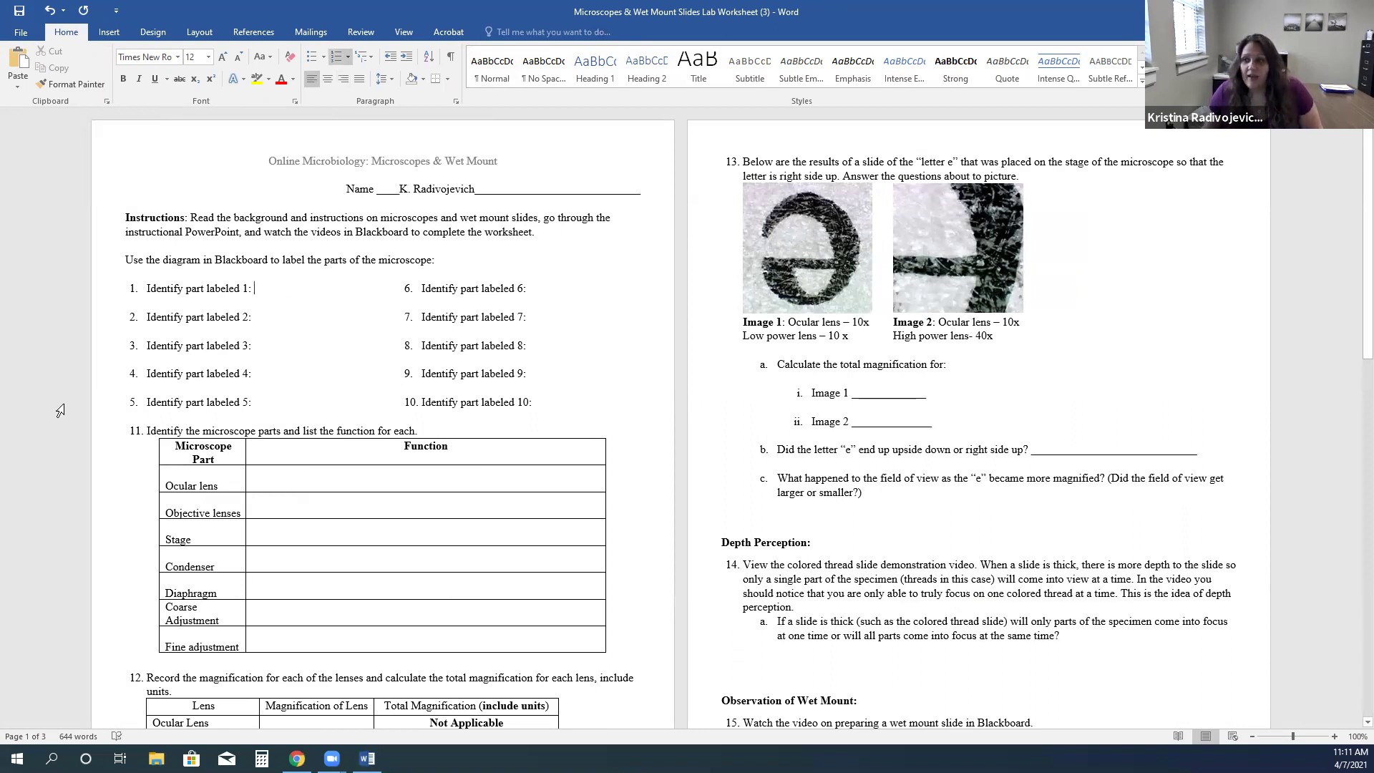
{"action": "type", "text": "Ans"}
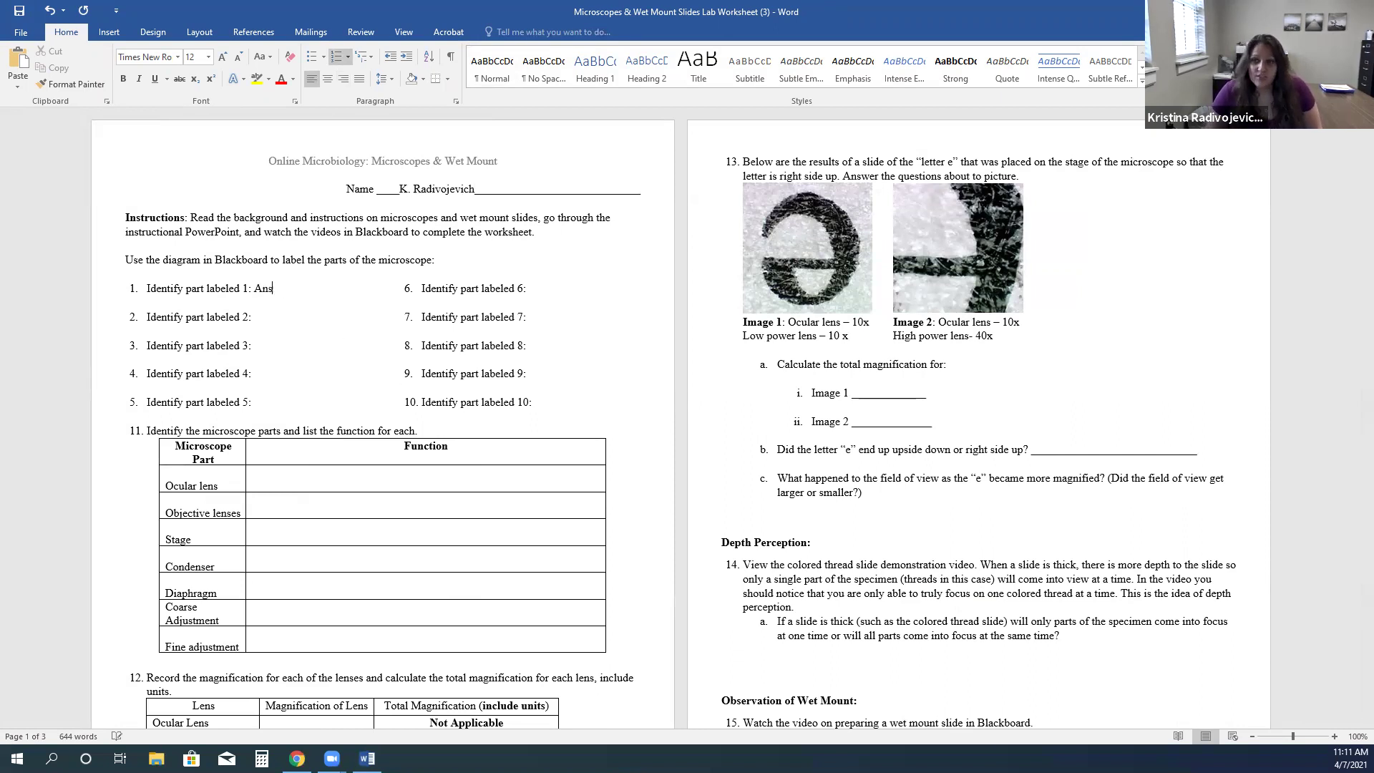
{"action": "type", "text": "wer the questions"}
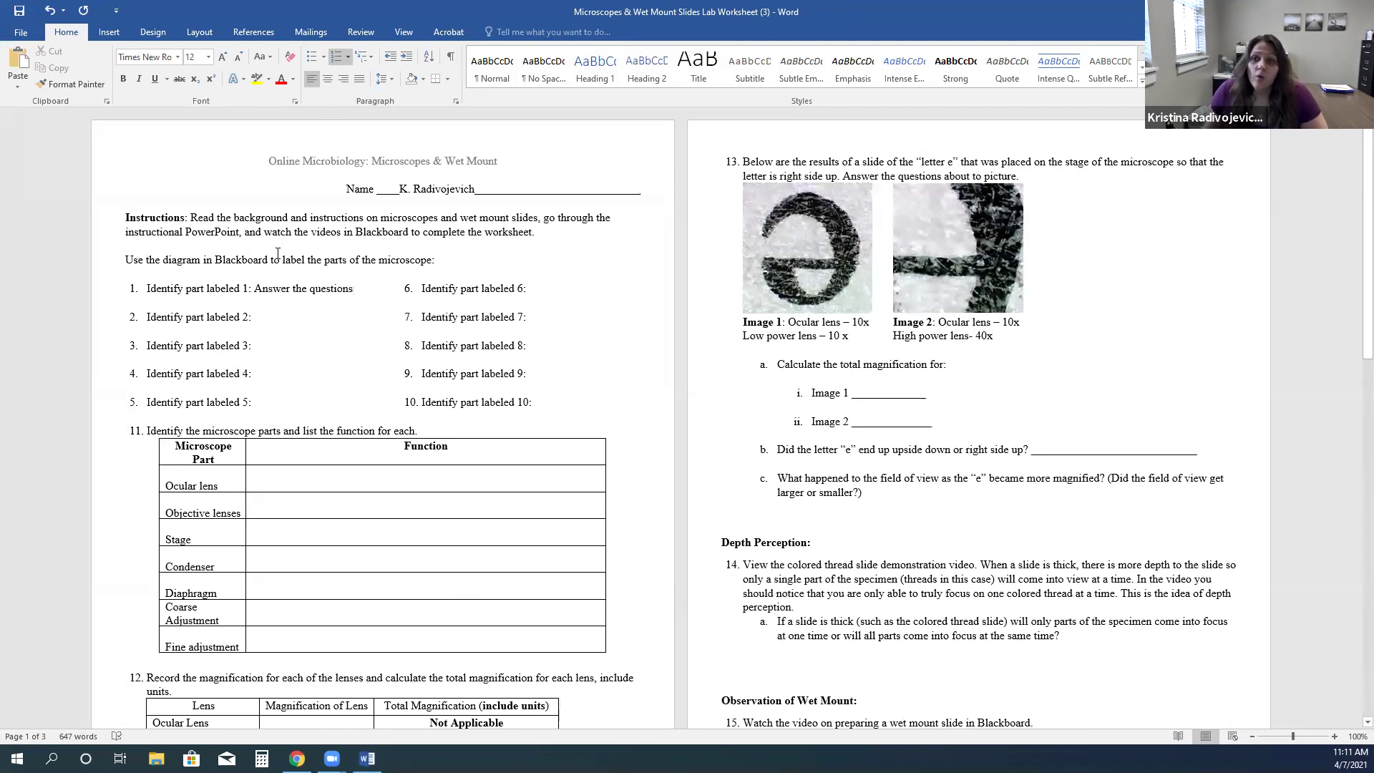
Highlight the answer text of question 1 in yellow
{"action": "left_click_drag", "start_coordinate": [353, 287], "coordinate": [254, 287]}
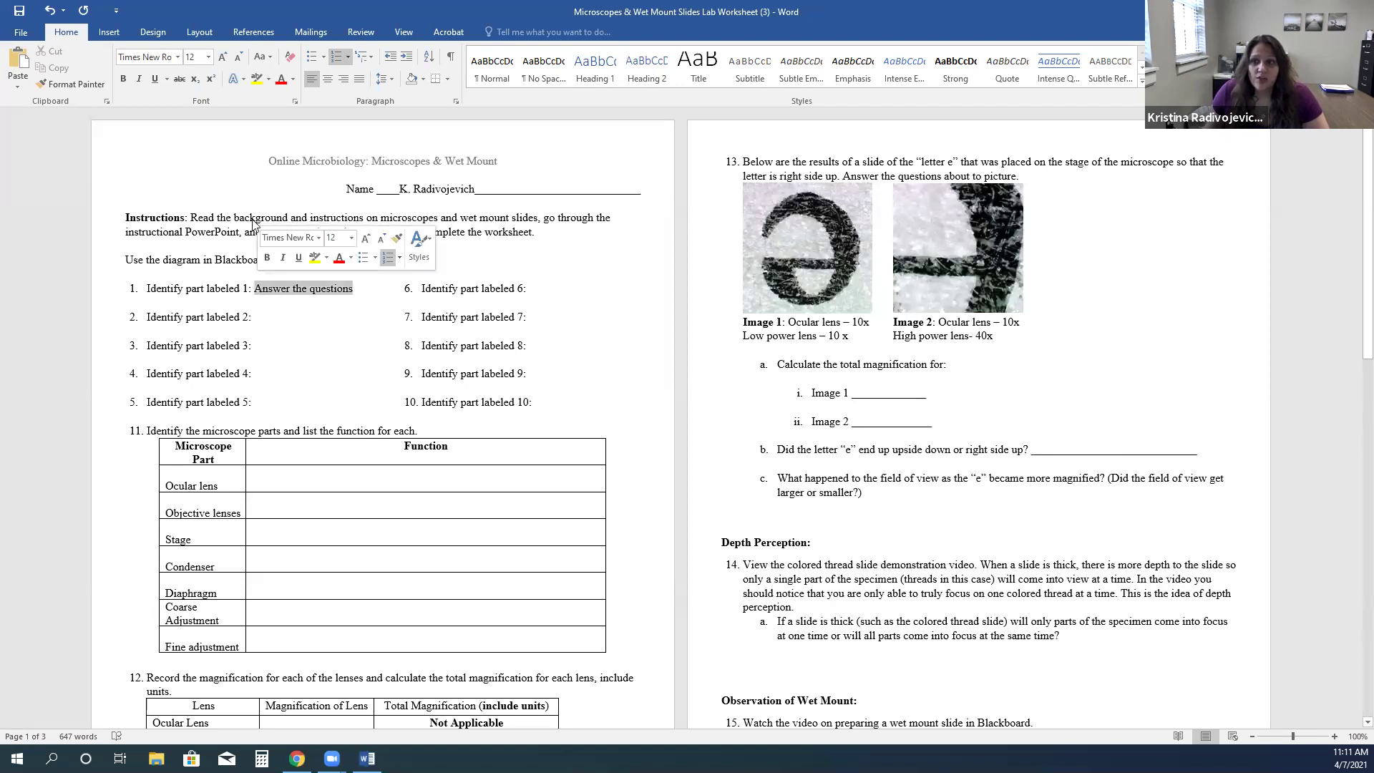
{"action": "left_click", "coordinate": [257, 79]}
Change the font color of the question 1 answer to blue and remove its highlight
{"action": "left_click_drag", "start_coordinate": [353, 288], "coordinate": [254, 289]}
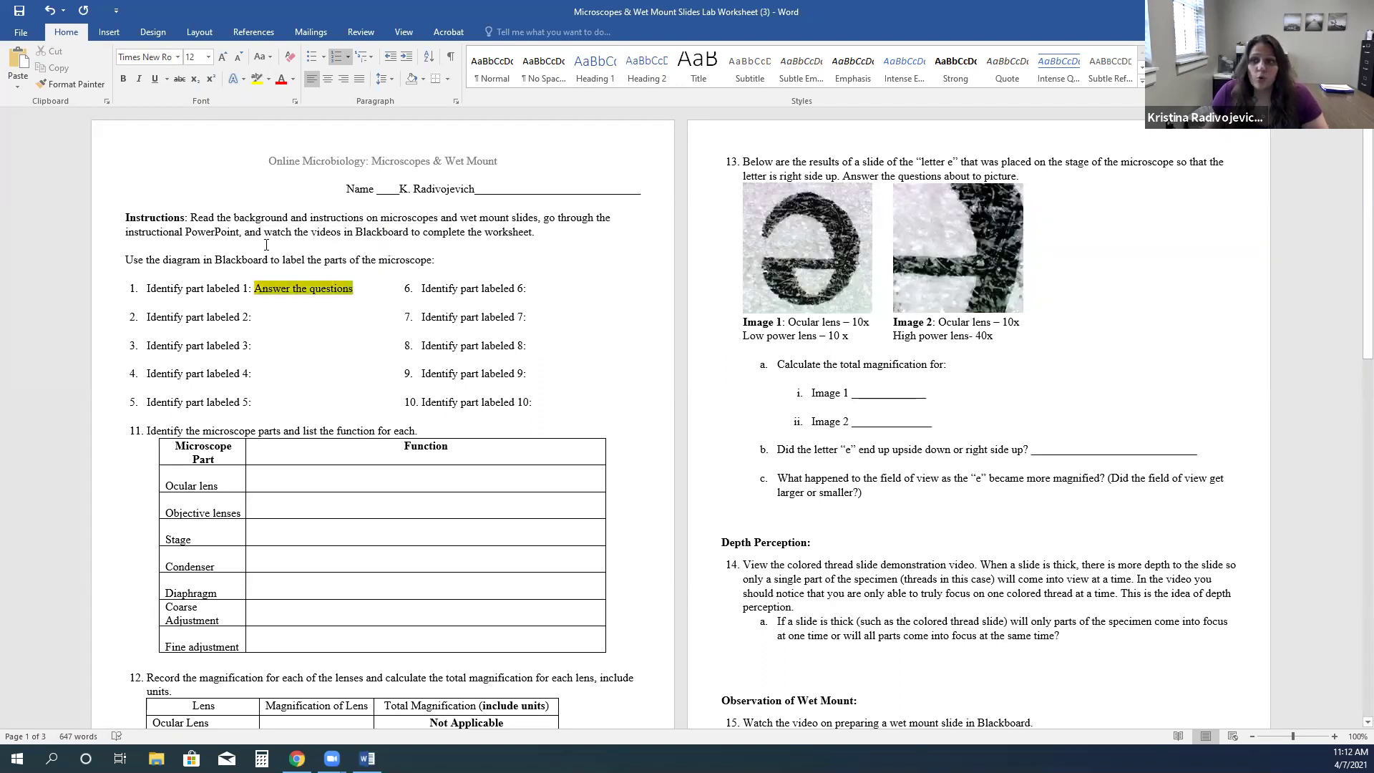
{"action": "left_click", "coordinate": [294, 81]}
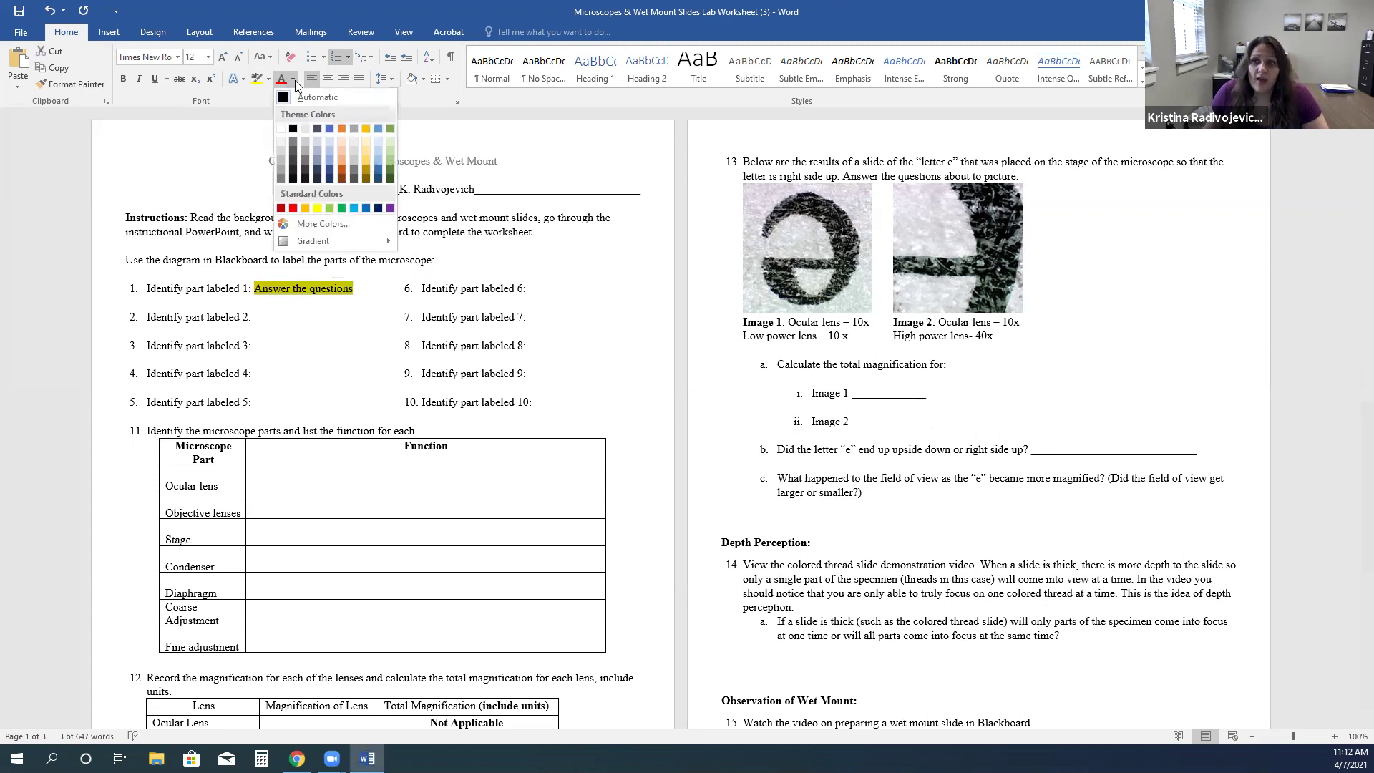
{"action": "left_click", "coordinate": [331, 126]}
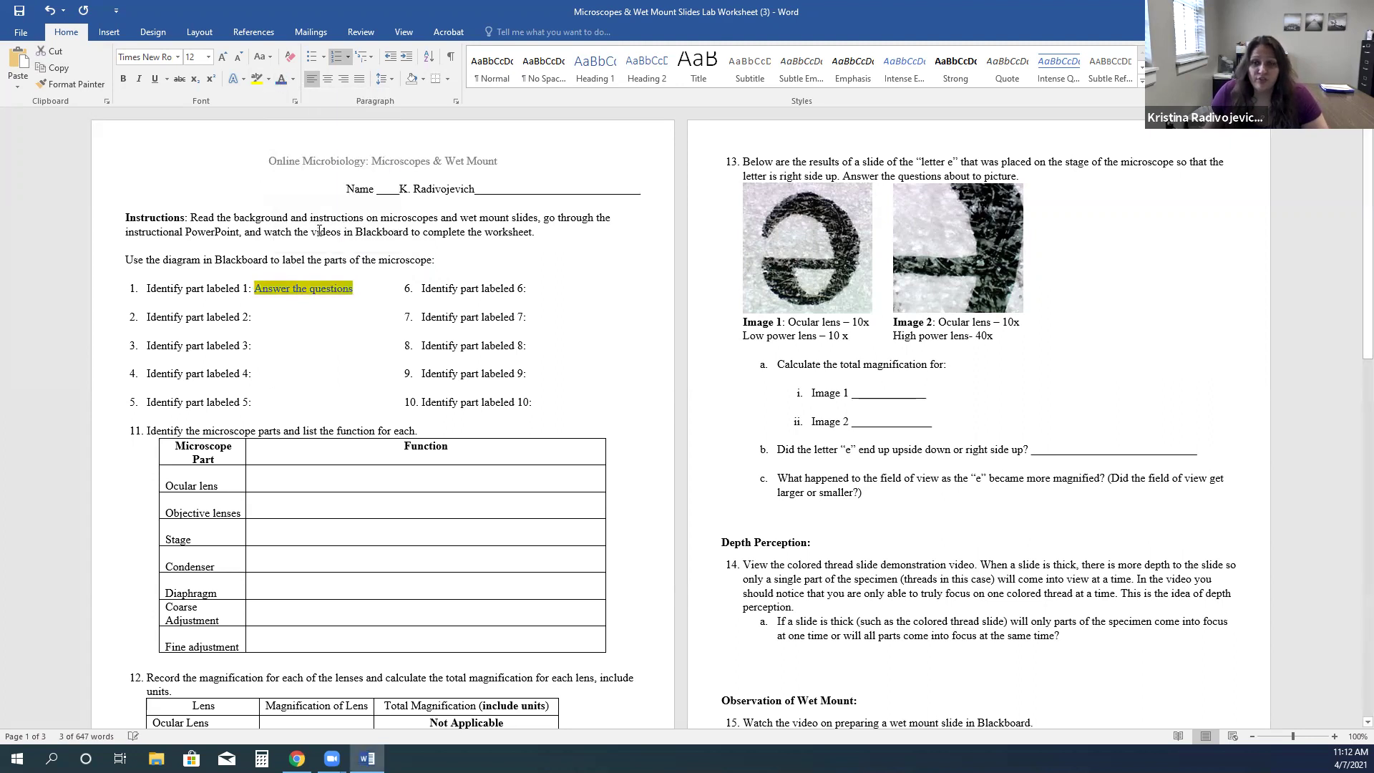
{"action": "left_click", "coordinate": [270, 79]}
{"action": "left_click", "coordinate": [286, 160]}
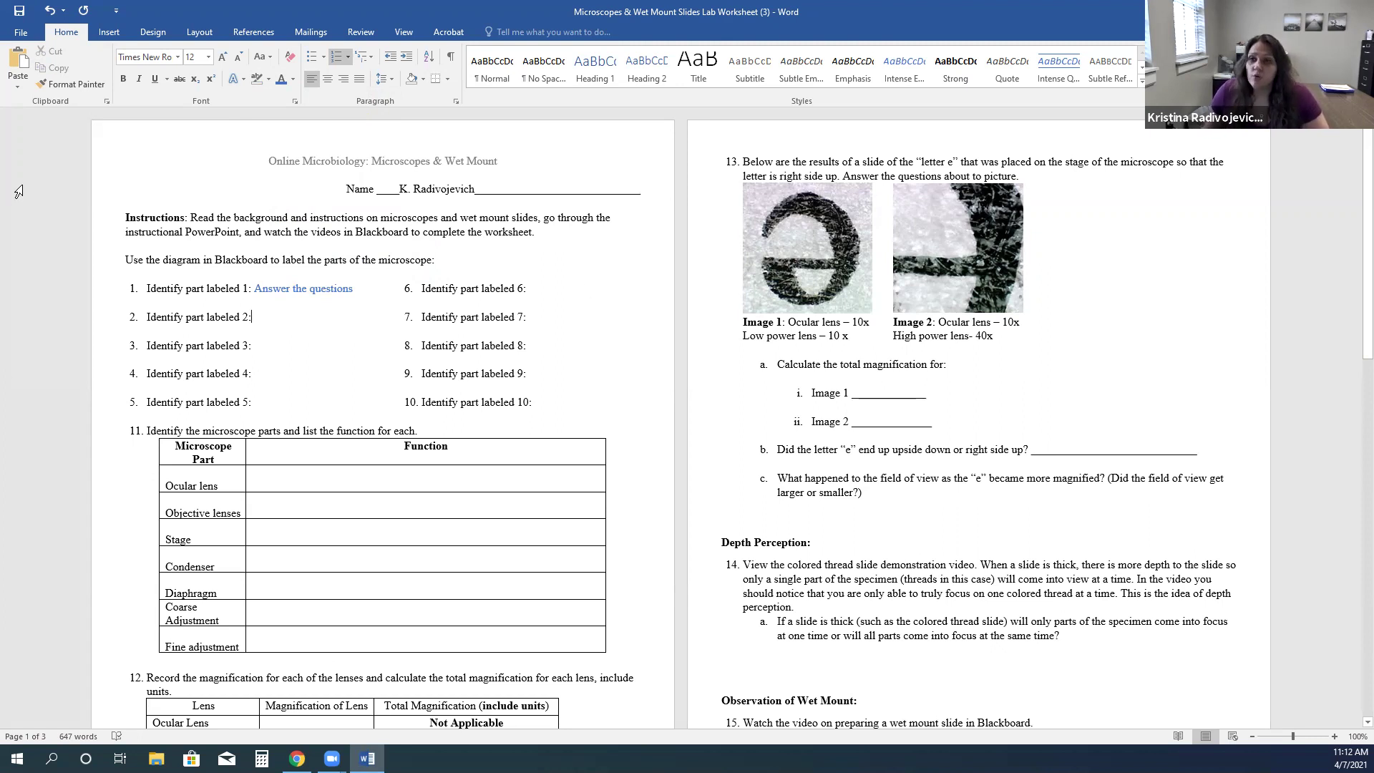
Start saving a copy of the worksheet on this PC with the Desktop as its location
{"action": "left_click", "coordinate": [21, 32]}
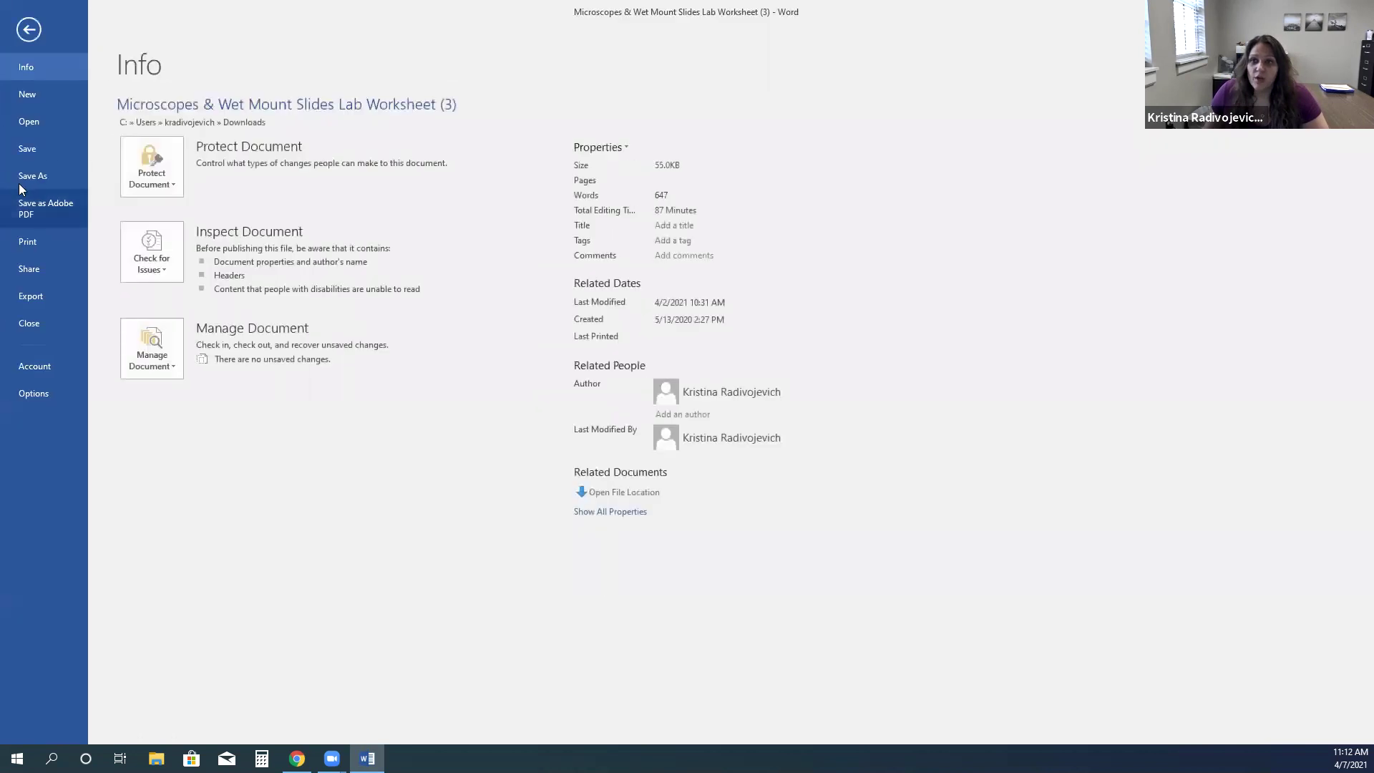
{"action": "left_click", "coordinate": [20, 180]}
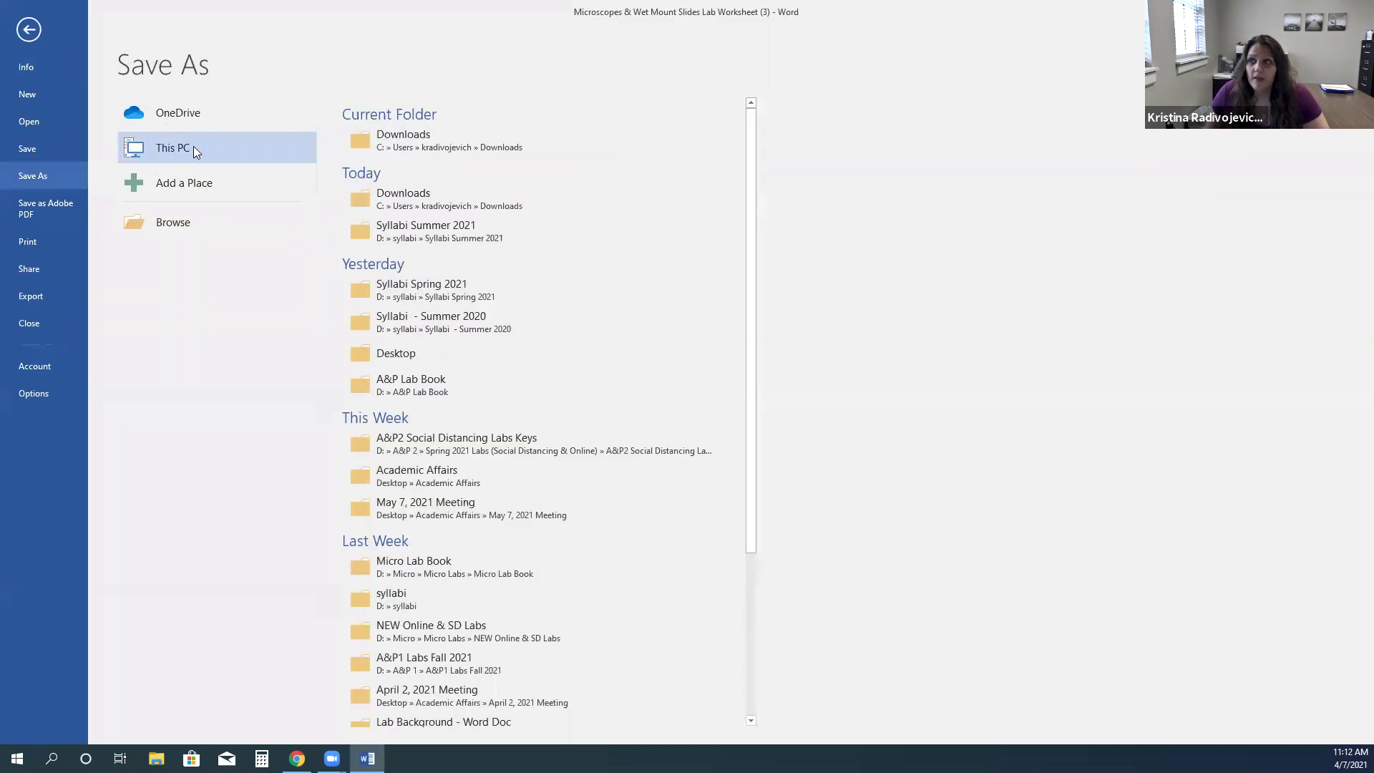
{"action": "left_click", "coordinate": [193, 148]}
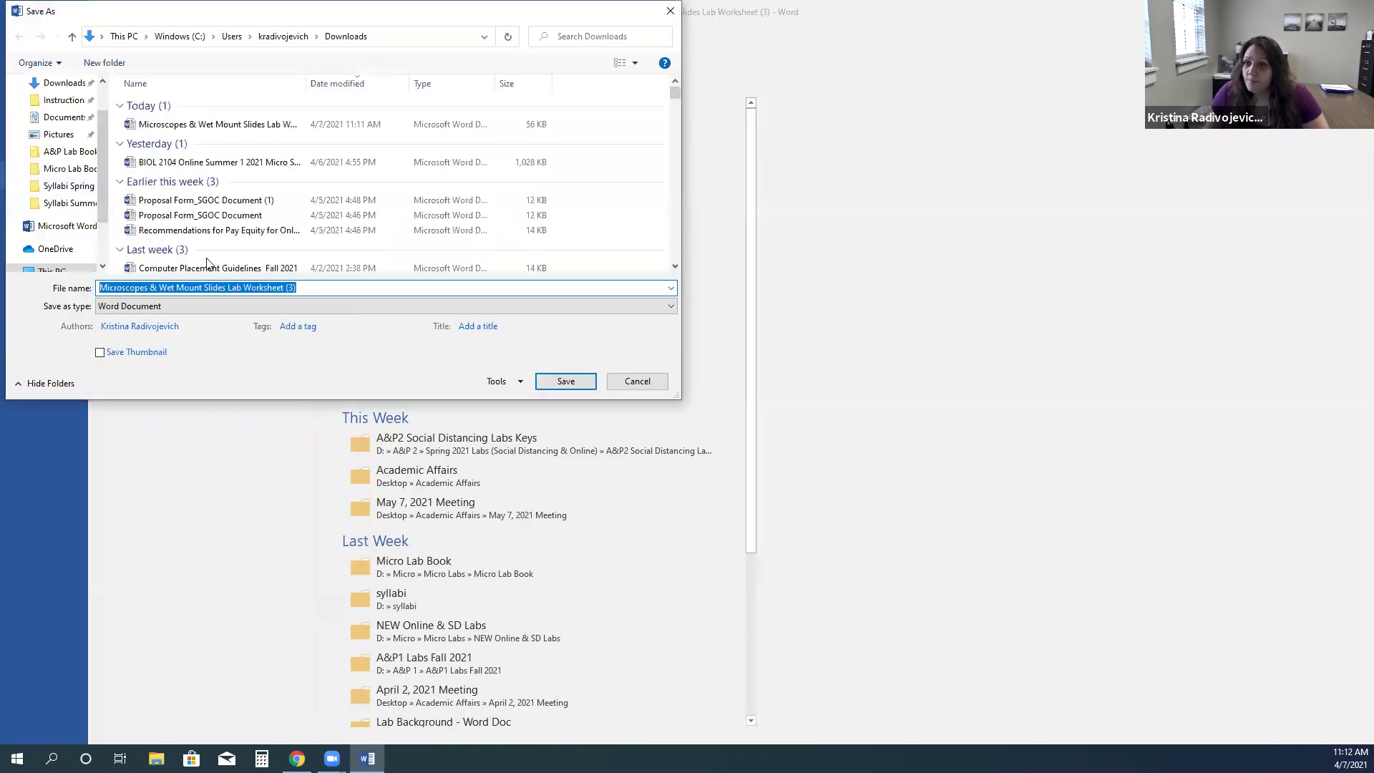
{"action": "scroll", "coordinate": [106, 123], "scroll_direction": "up", "scroll_amount": 2}
{"action": "left_click", "coordinate": [58, 111]}
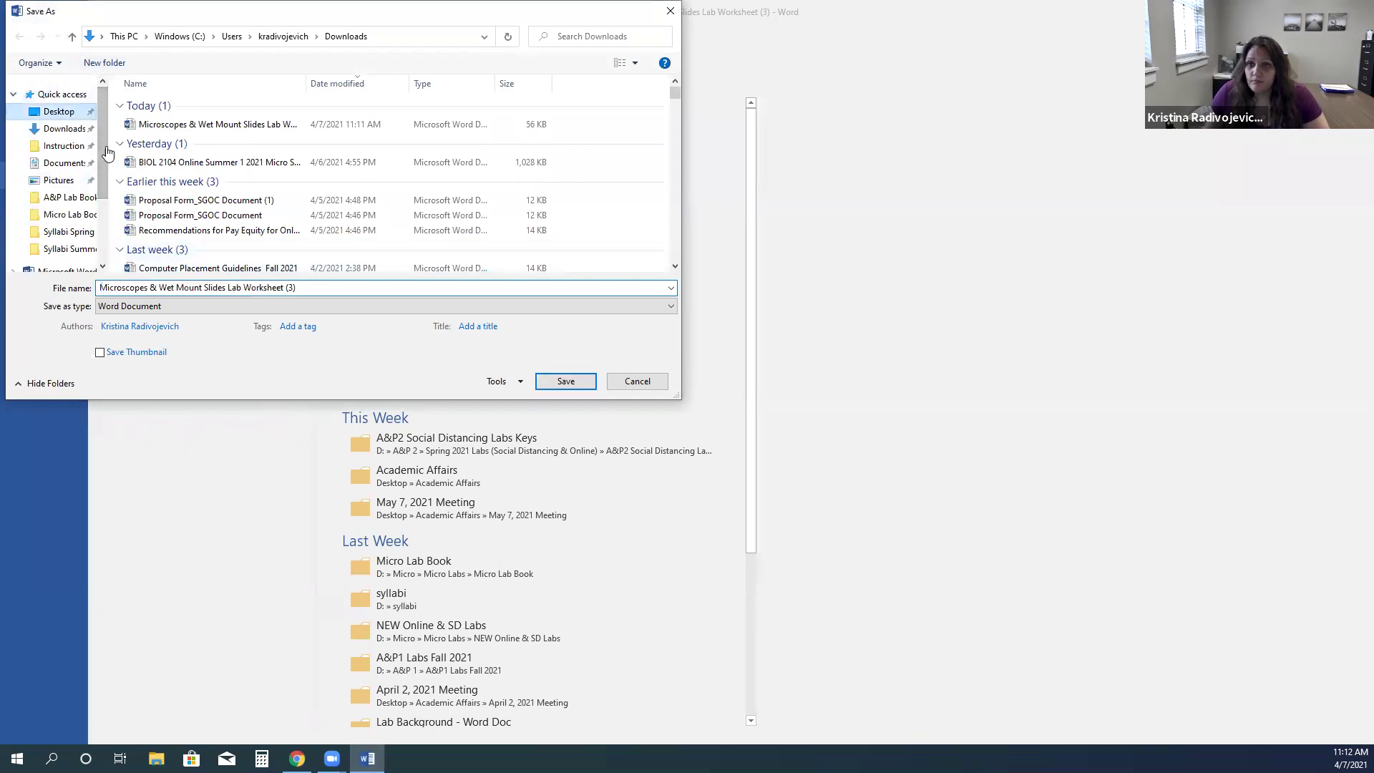
Save the copy under the name "Microscopes & Wet Mount Slides Lab Worksheet Done" and close the document
{"action": "left_click", "coordinate": [341, 290]}
{"action": "key", "text": "BackSpace"}
{"action": "key", "text": "BackSpace"}
{"action": "key", "text": "BackSpace"}
{"action": "key", "text": "BackSpace"}
{"action": "type", "text": "Done"}
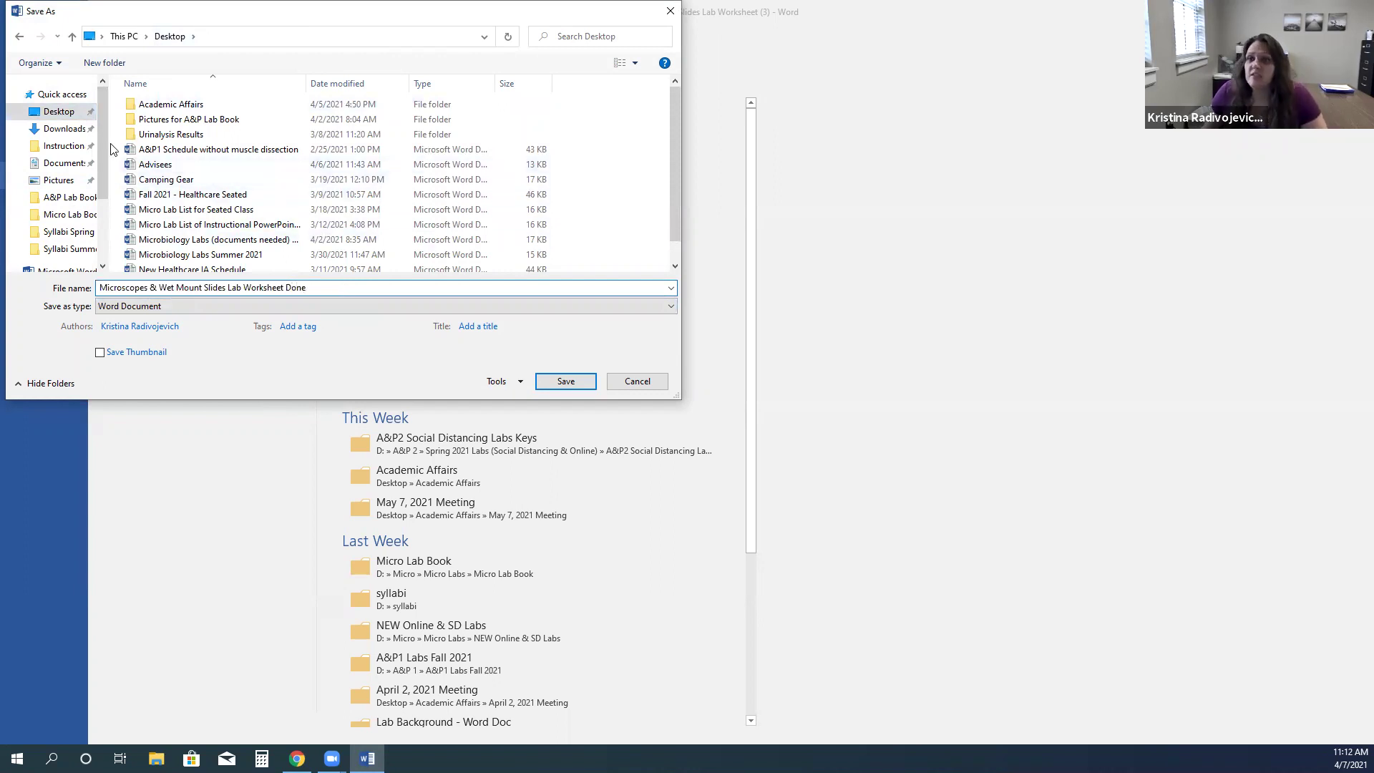
{"action": "left_click", "coordinate": [566, 383]}
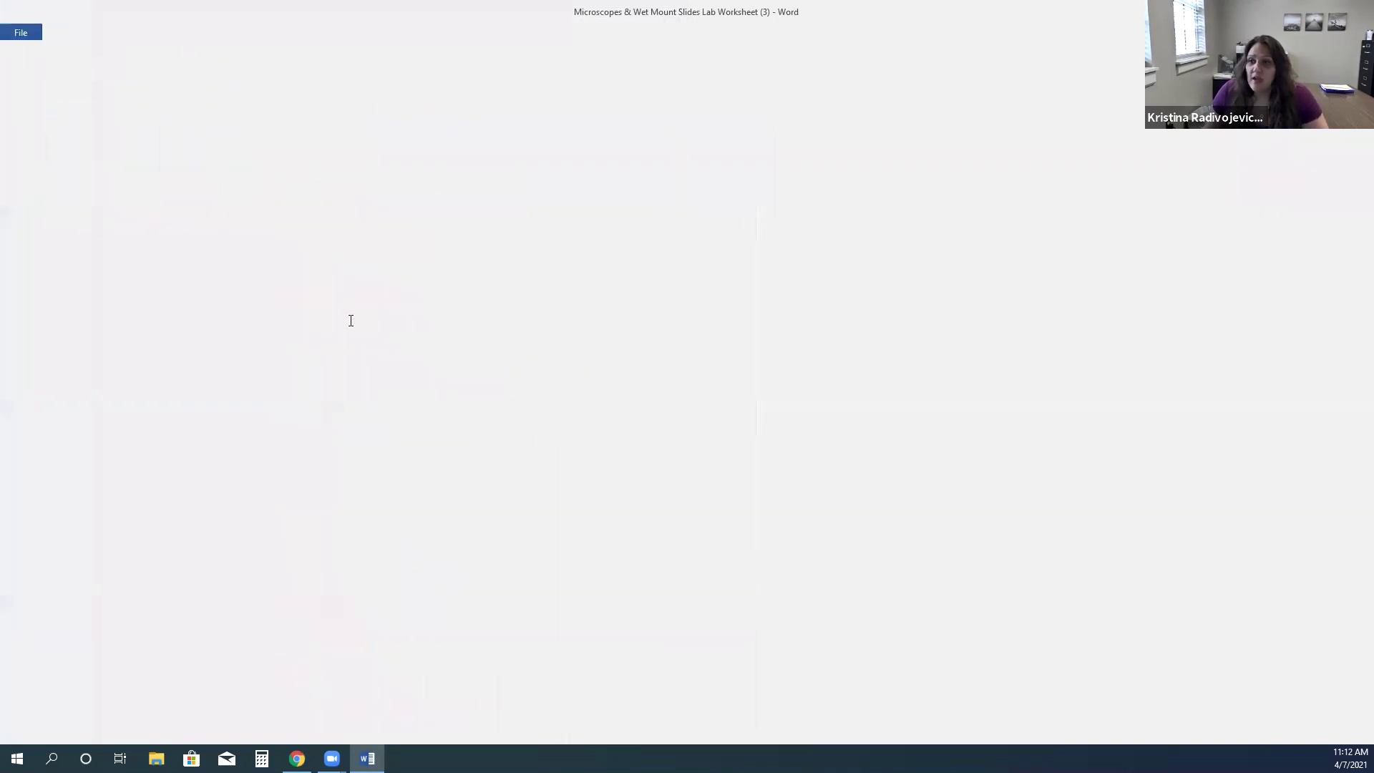
{"action": "key", "text": "alt+F4"}
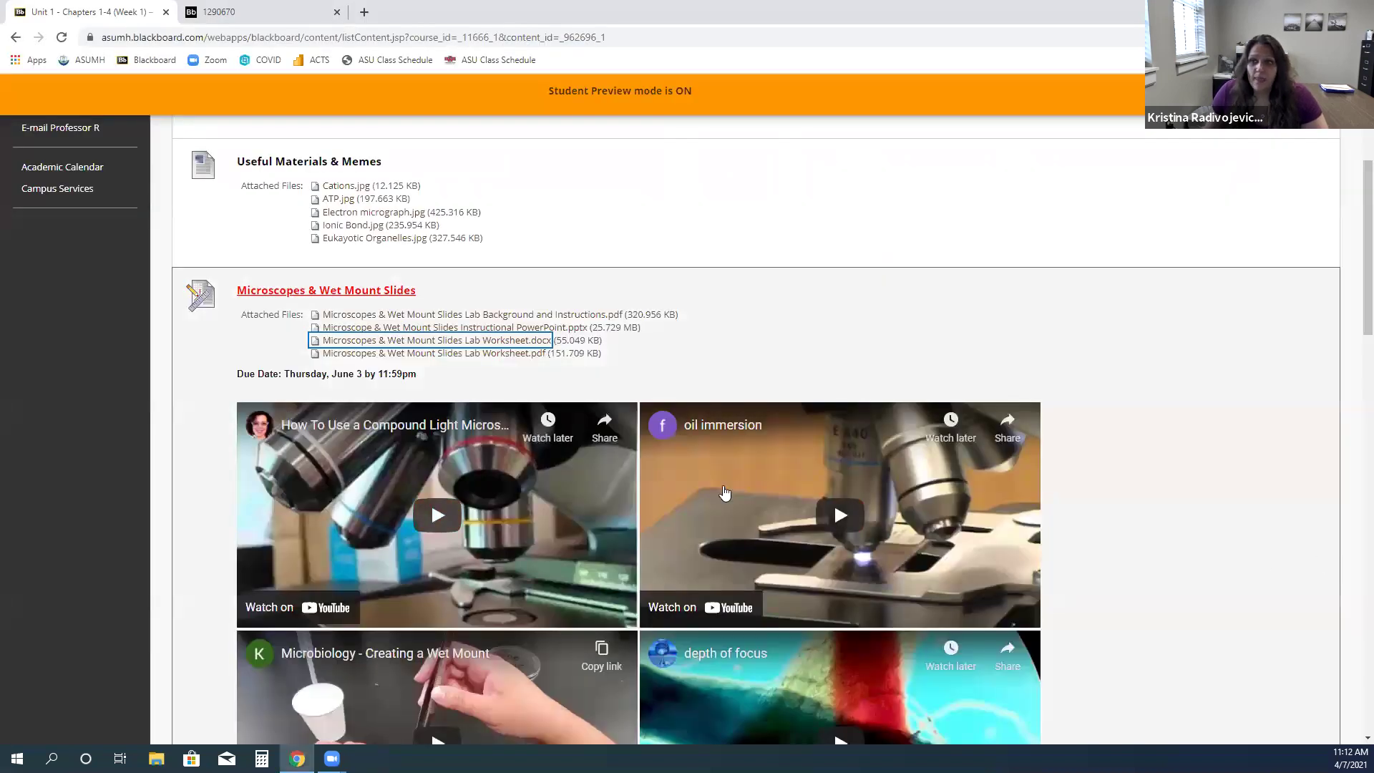
Open the Microscopes & Wet Mount Slides assignment in the course and go to its Assignment Submission section
{"action": "scroll", "coordinate": [296, 404], "scroll_direction": "down", "scroll_amount": 2}
{"action": "scroll", "coordinate": [296, 405], "scroll_direction": "up", "scroll_amount": 1}
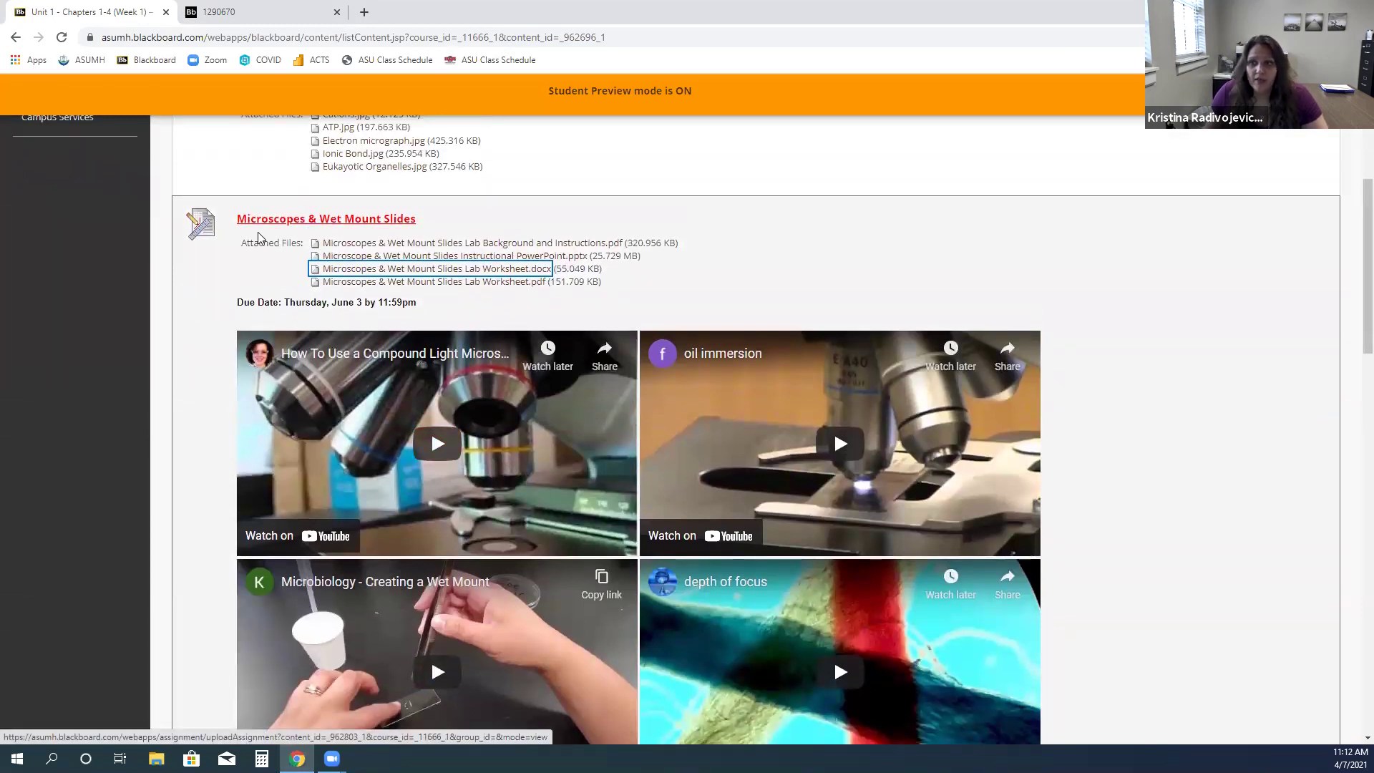
{"action": "left_click", "coordinate": [337, 228]}
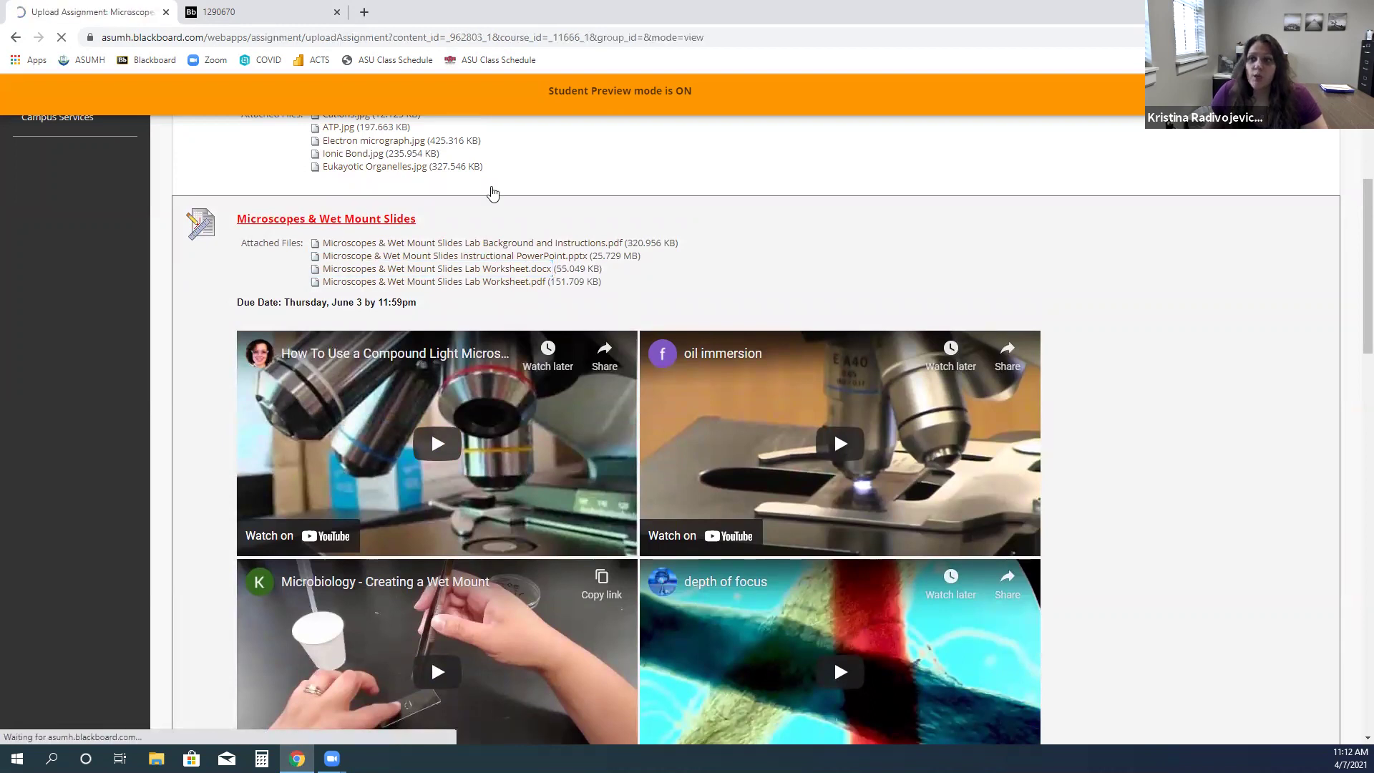
{"action": "scroll", "coordinate": [236, 365], "scroll_direction": "down", "scroll_amount": 6}
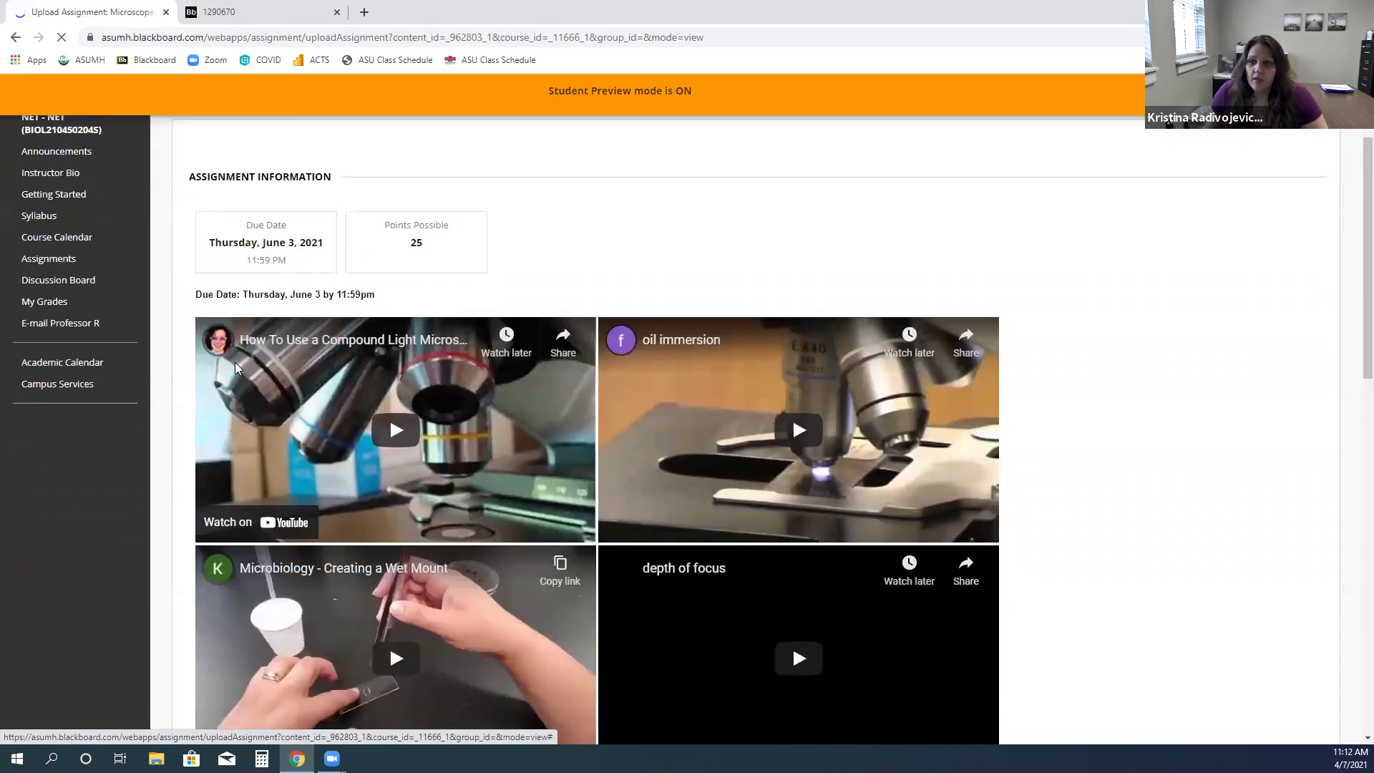
{"action": "scroll", "coordinate": [236, 365], "scroll_direction": "down", "scroll_amount": 5}
{"action": "scroll", "coordinate": [185, 270], "scroll_direction": "down", "scroll_amount": 8}
{"action": "scroll", "coordinate": [185, 271], "scroll_direction": "down", "scroll_amount": 1}
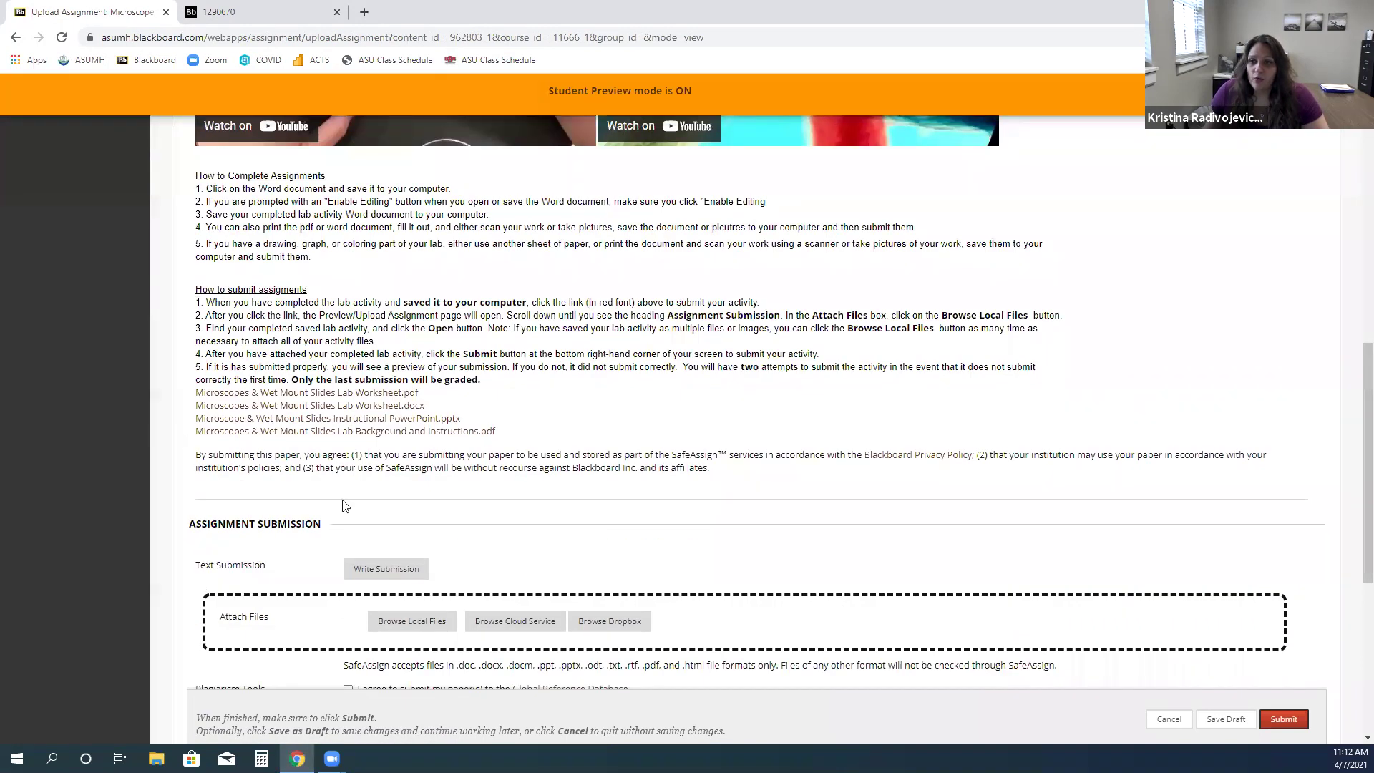
{"action": "scroll", "coordinate": [360, 281], "scroll_direction": "down", "scroll_amount": 2}
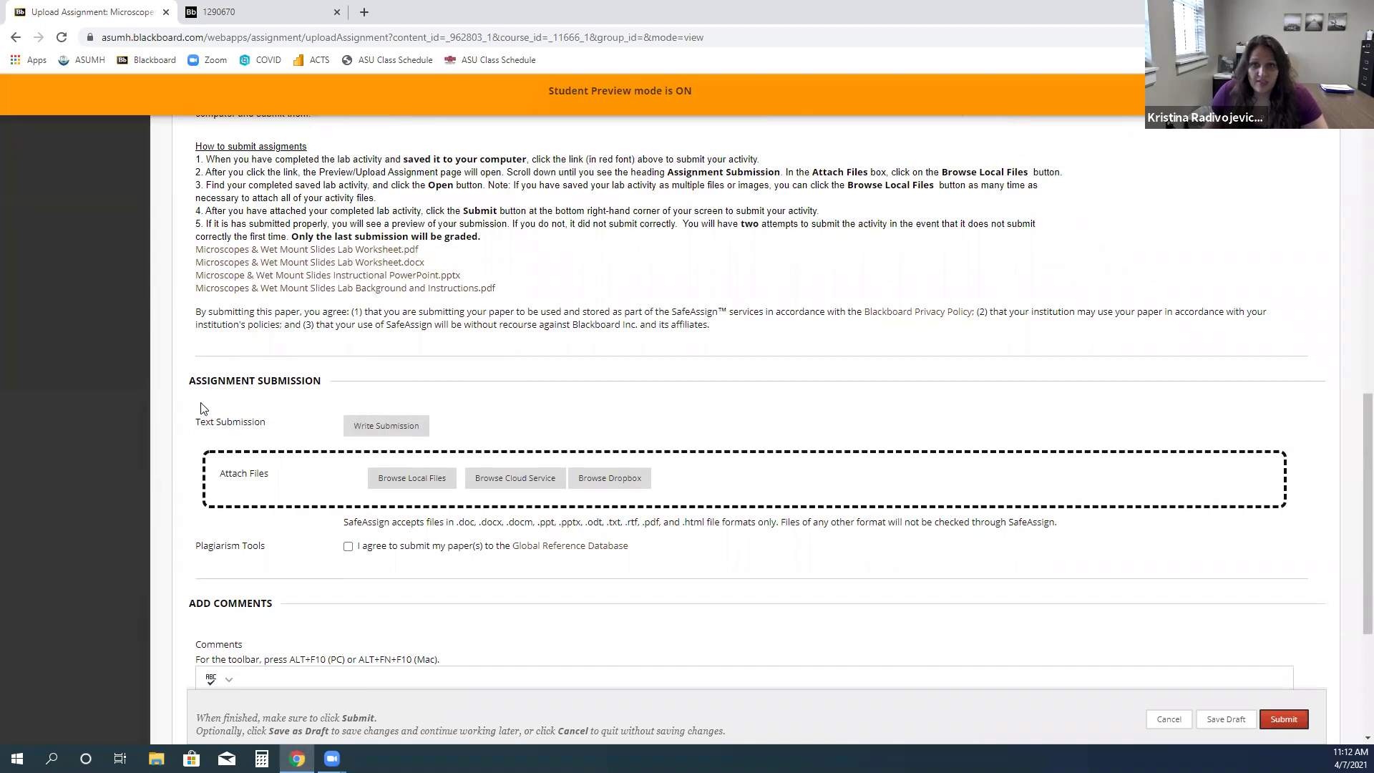
Attach the local file "Microscopes & Wet Mount Slides Lab Worksheet Done" from the Desktop to the submission
{"action": "left_click", "coordinate": [415, 486]}
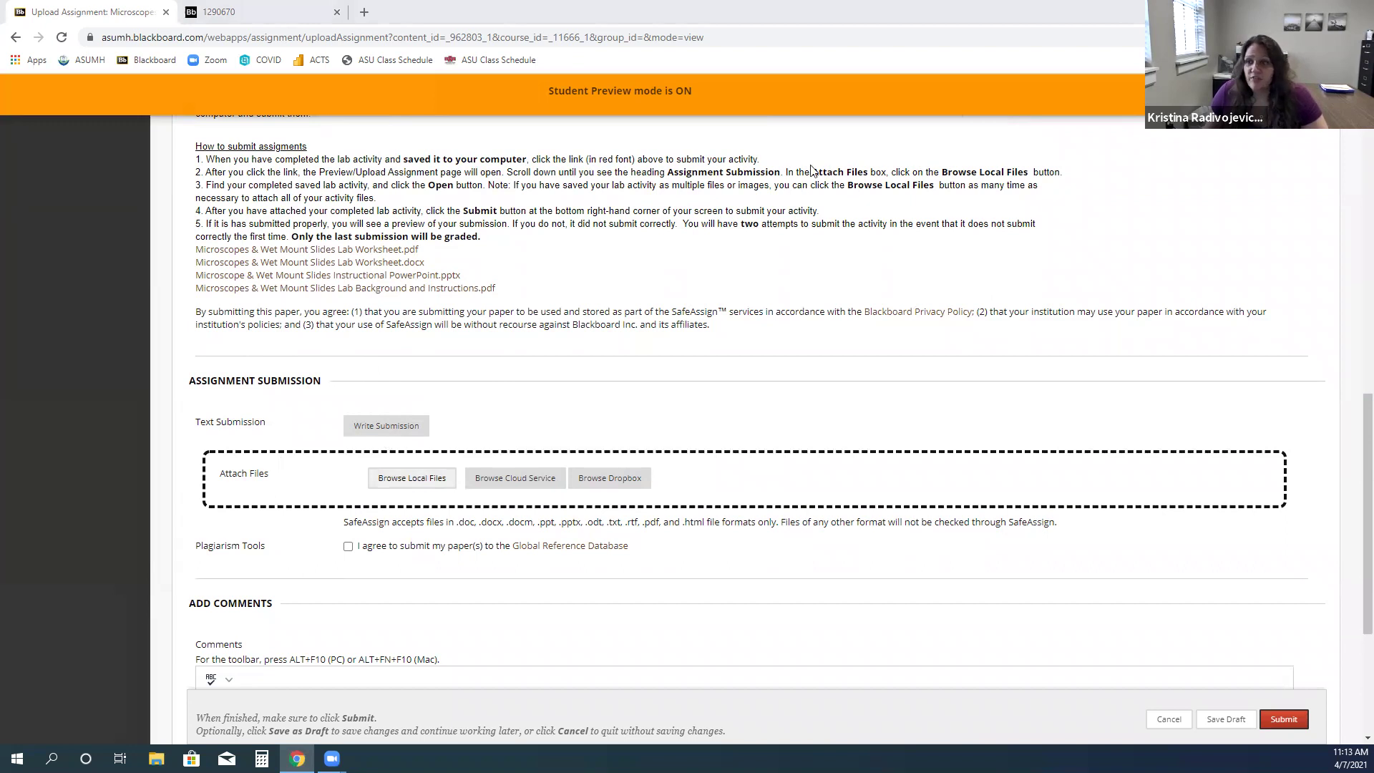
{"action": "left_click", "coordinate": [387, 258]}
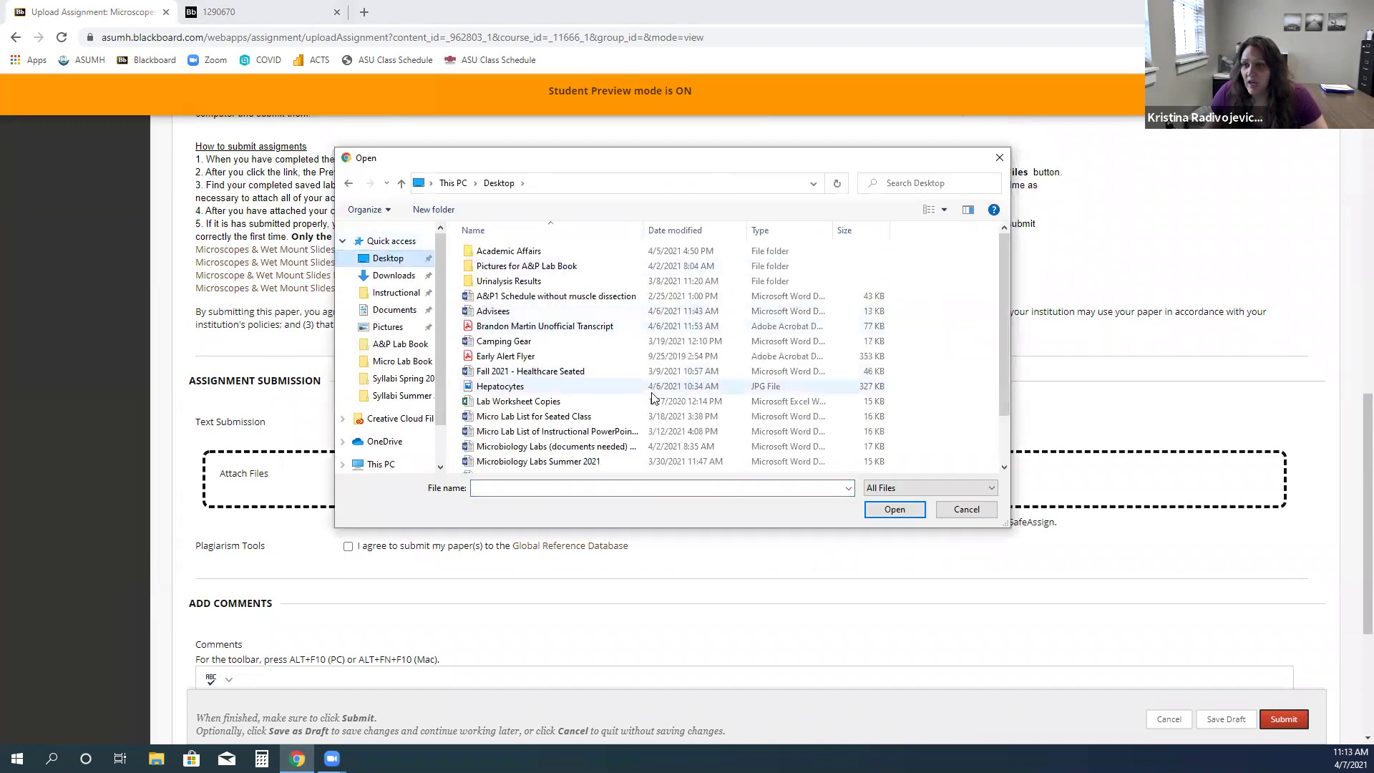
{"action": "scroll", "coordinate": [639, 456], "scroll_direction": "down", "scroll_amount": 1}
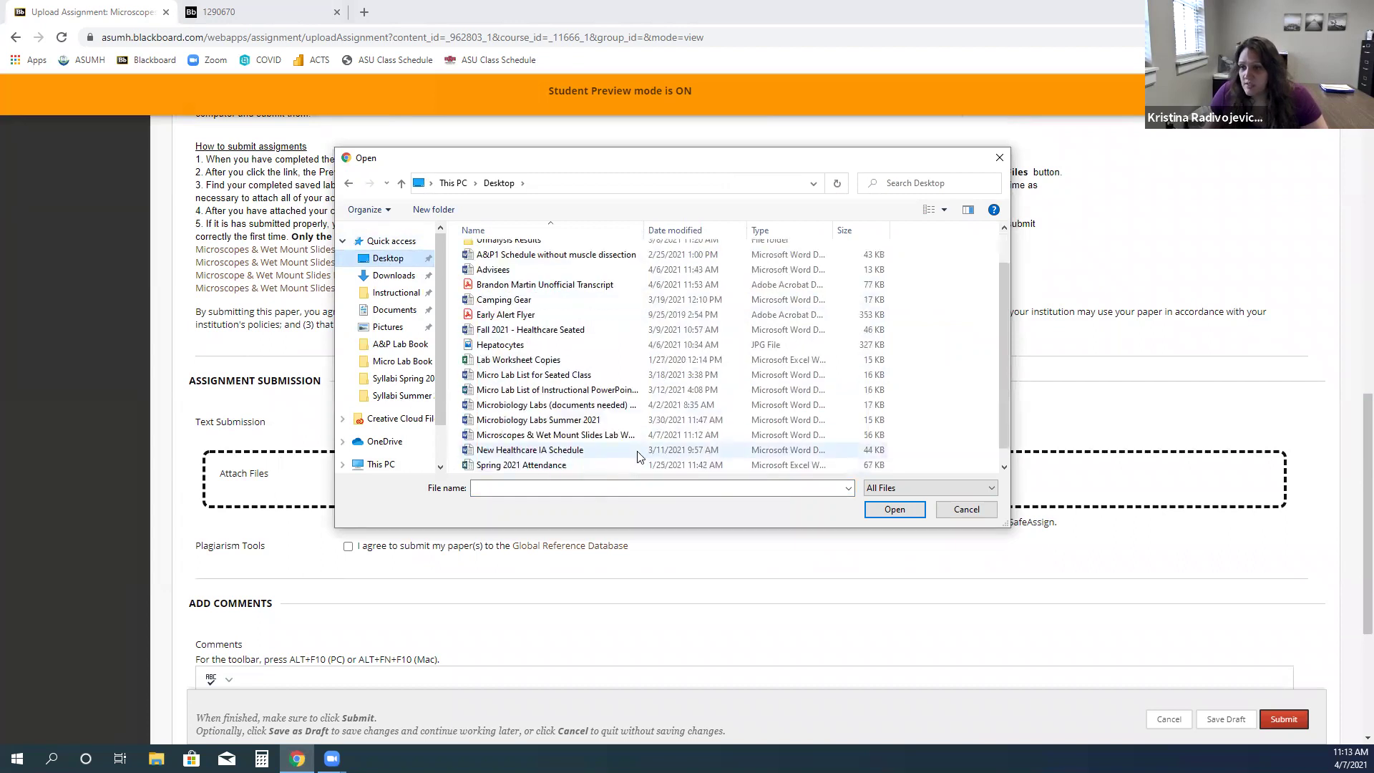
{"action": "left_click", "coordinate": [566, 435]}
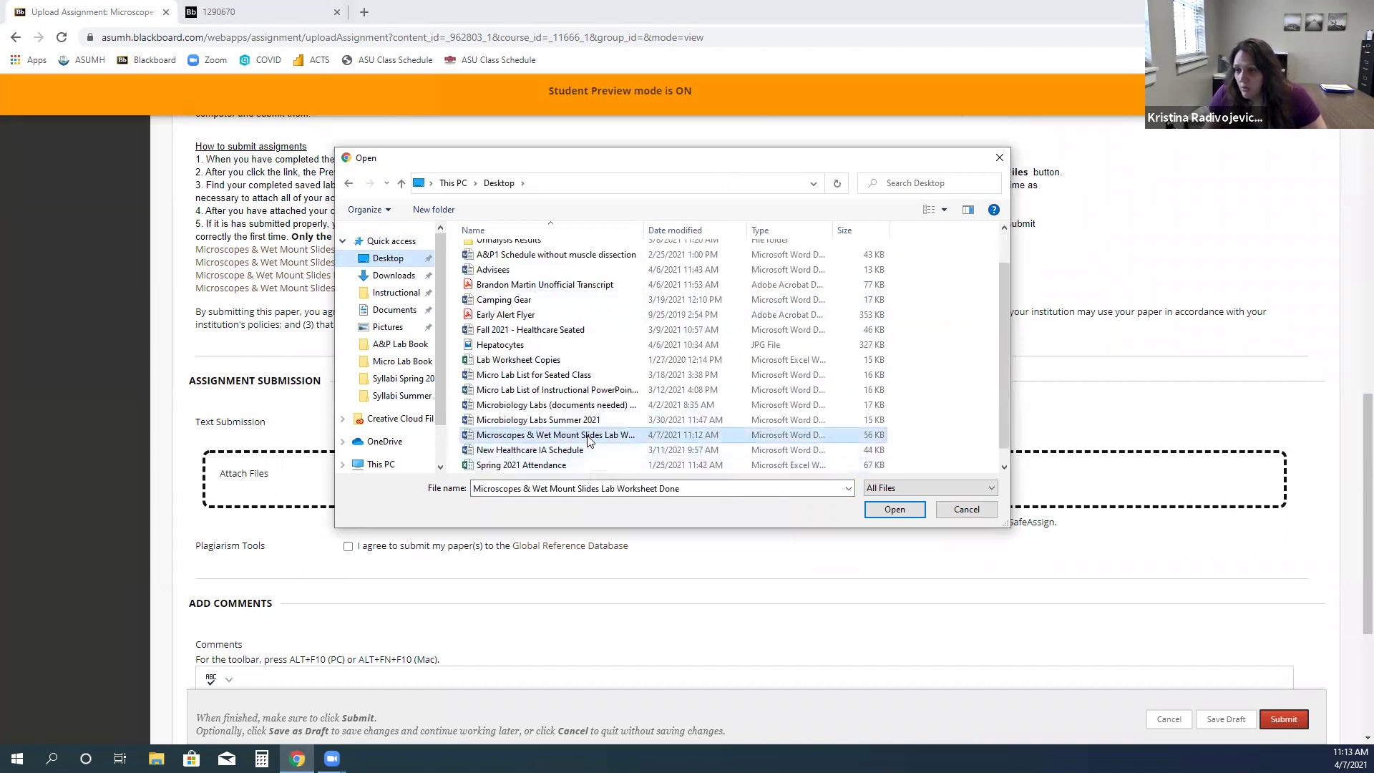
{"action": "left_click", "coordinate": [893, 509]}
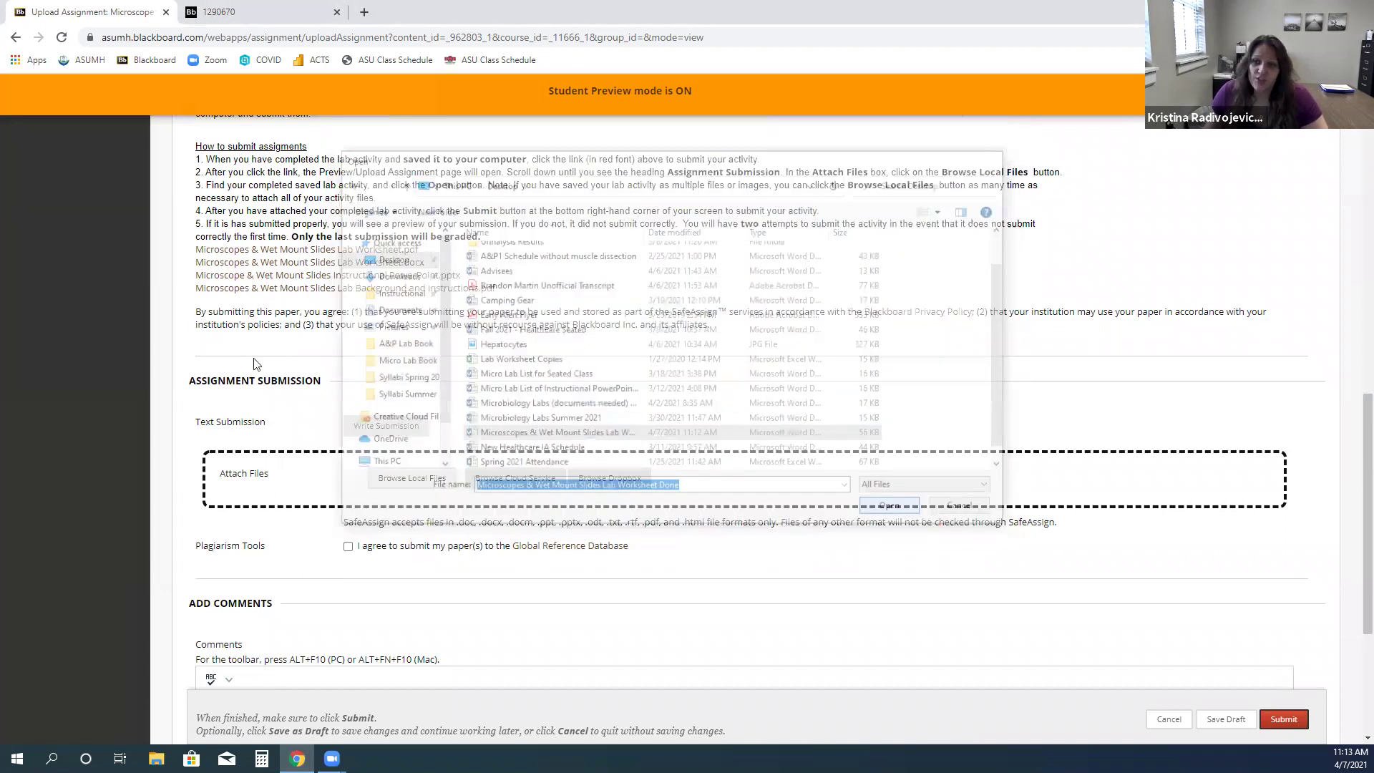
Check the attached file, submit the assignment and look over the preview of the submitted worksheet
{"action": "scroll", "coordinate": [429, 401], "scroll_direction": "down", "scroll_amount": 2}
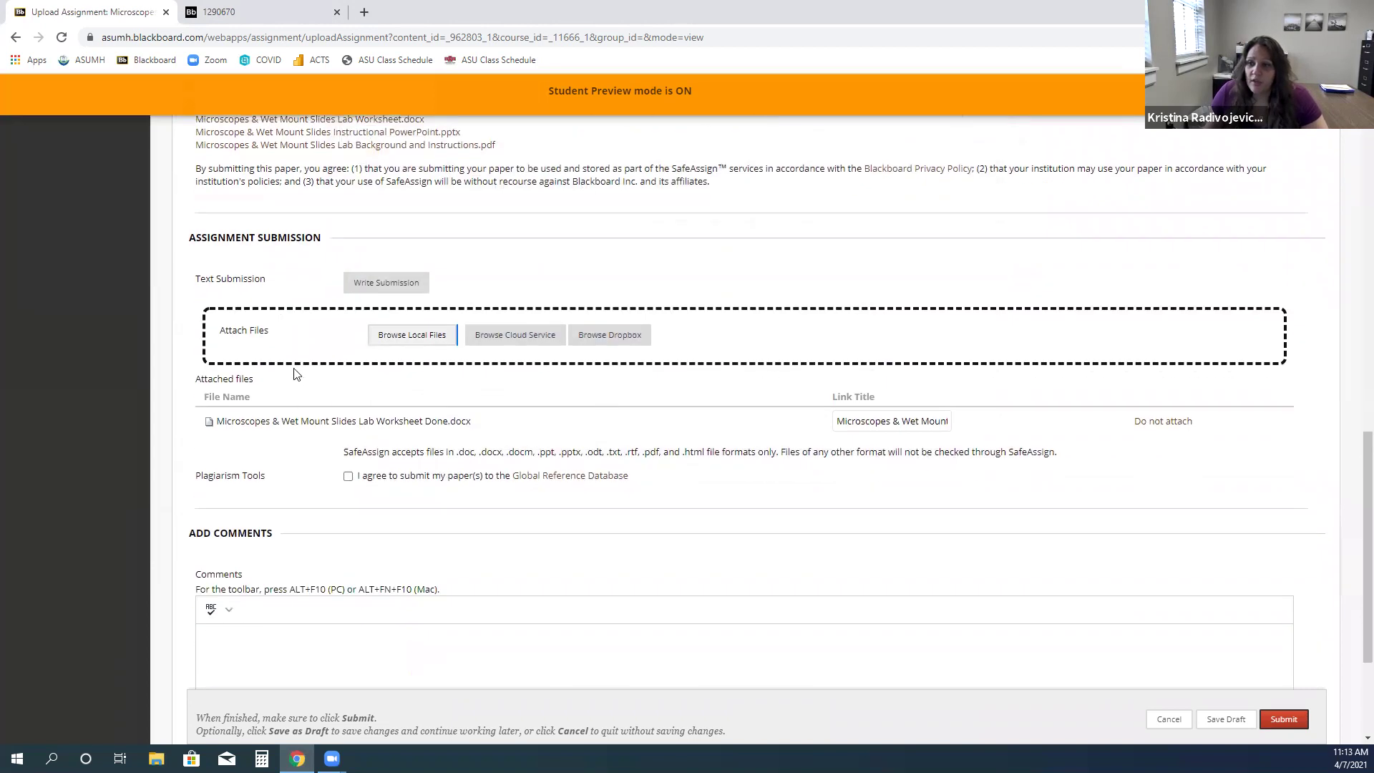
{"action": "scroll", "coordinate": [1069, 624], "scroll_direction": "down", "scroll_amount": 2}
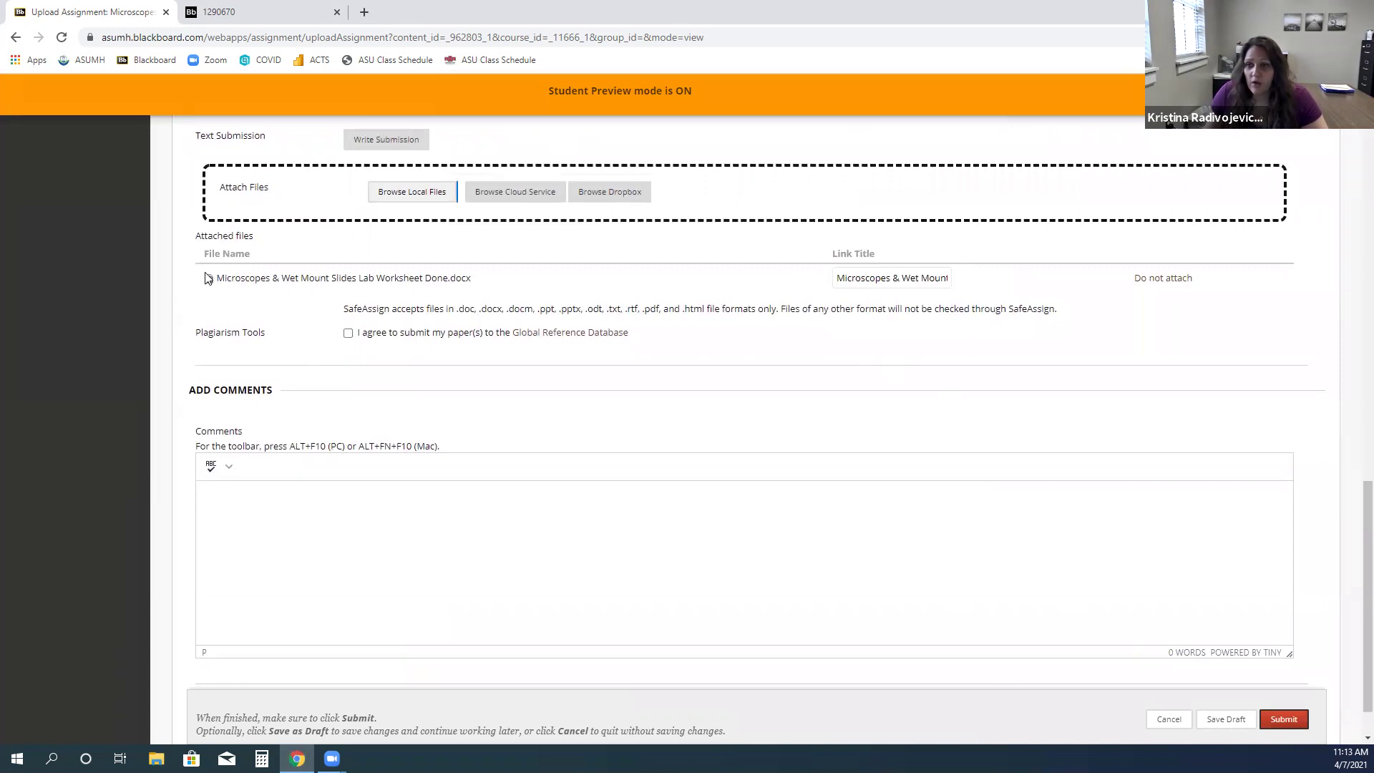
{"action": "left_click", "coordinate": [1283, 719]}
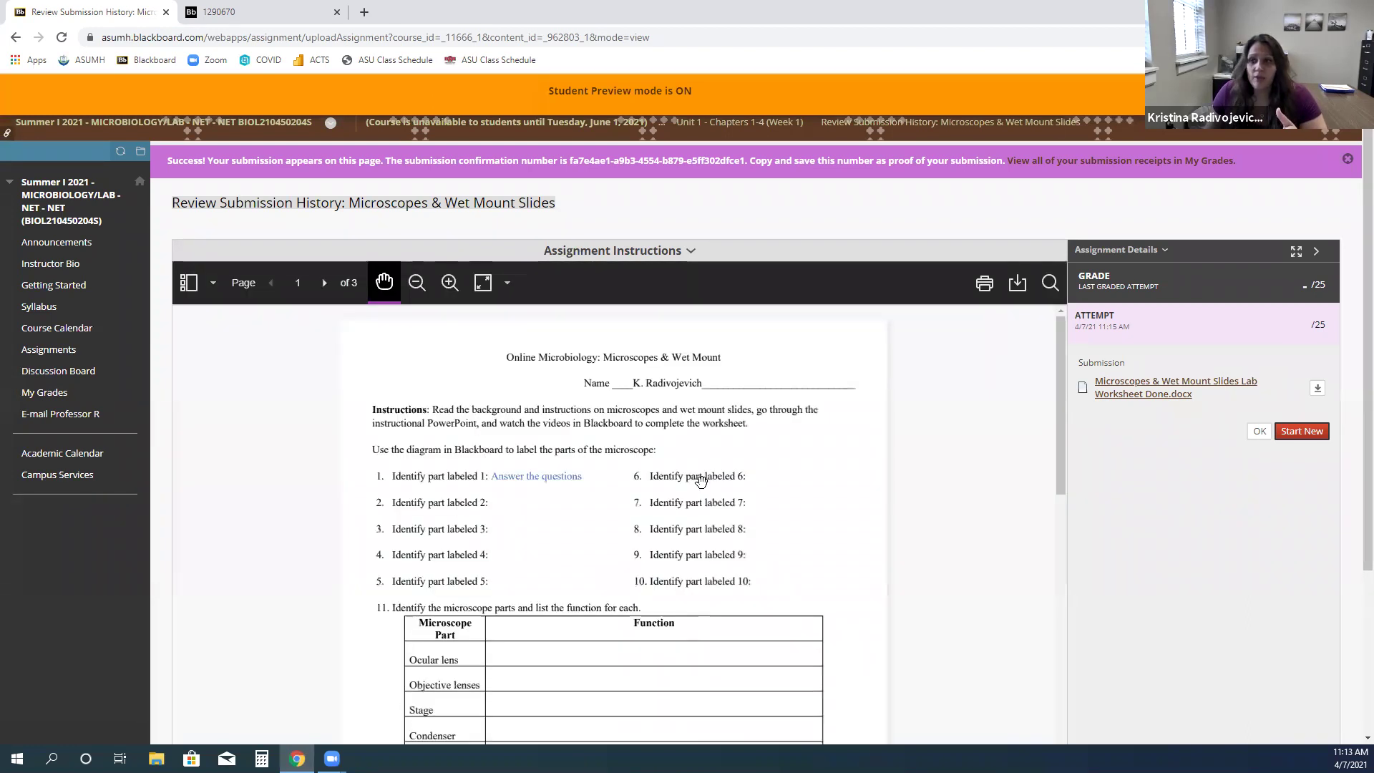
{"action": "scroll", "coordinate": [702, 481], "scroll_direction": "down", "scroll_amount": 1}
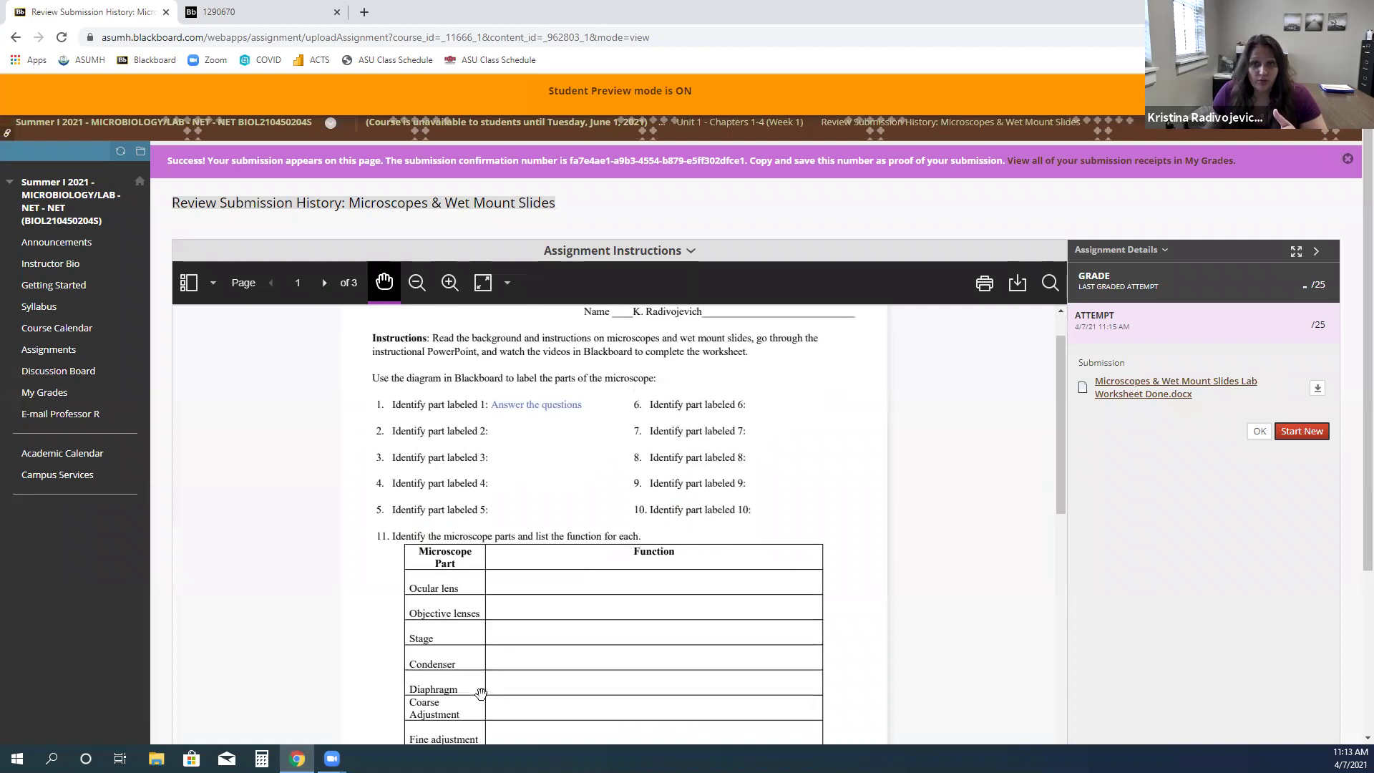
Look through the preview of the submitted worksheet and start a new submission attempt for the Microscopes & Wet Mount Slides assignment
{"action": "scroll", "coordinate": [529, 412], "scroll_direction": "down", "scroll_amount": 3}
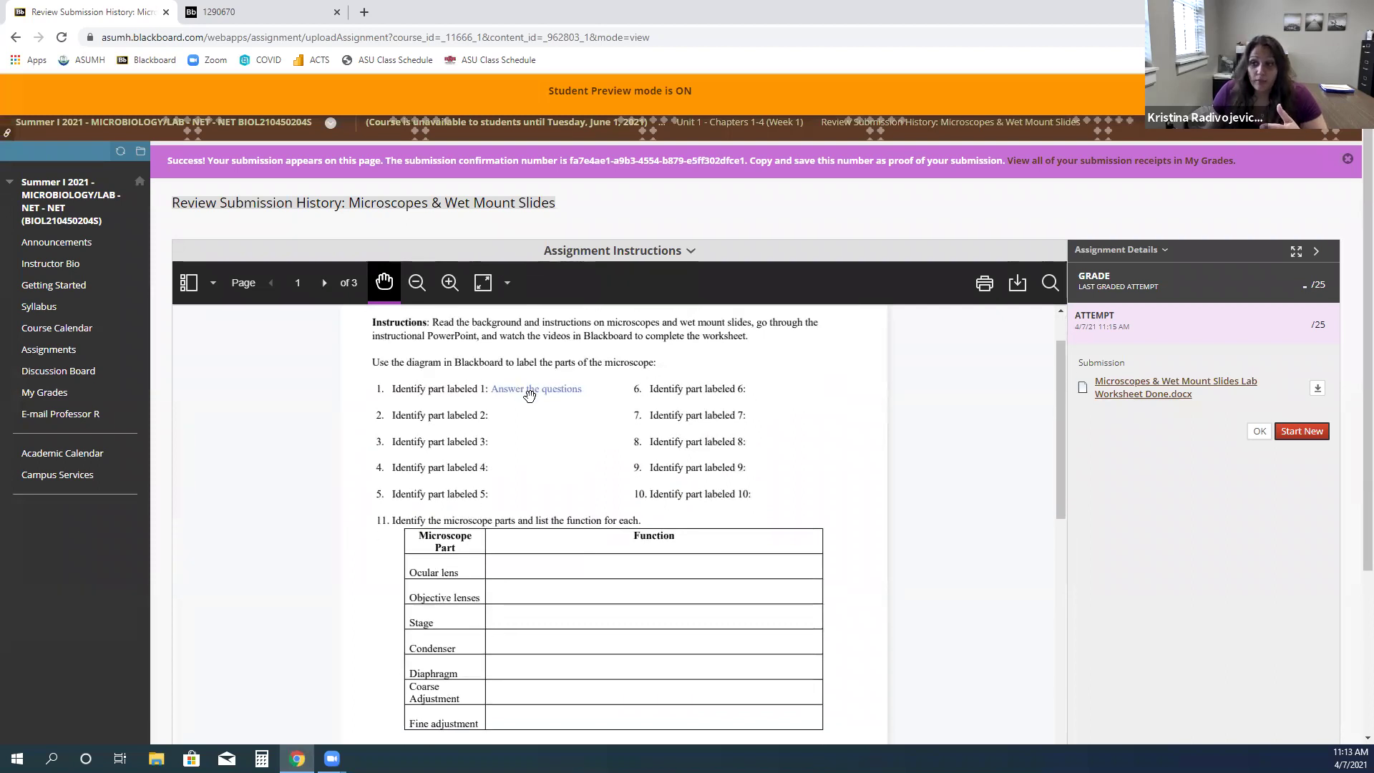
{"action": "scroll", "coordinate": [534, 424], "scroll_direction": "down", "scroll_amount": 6}
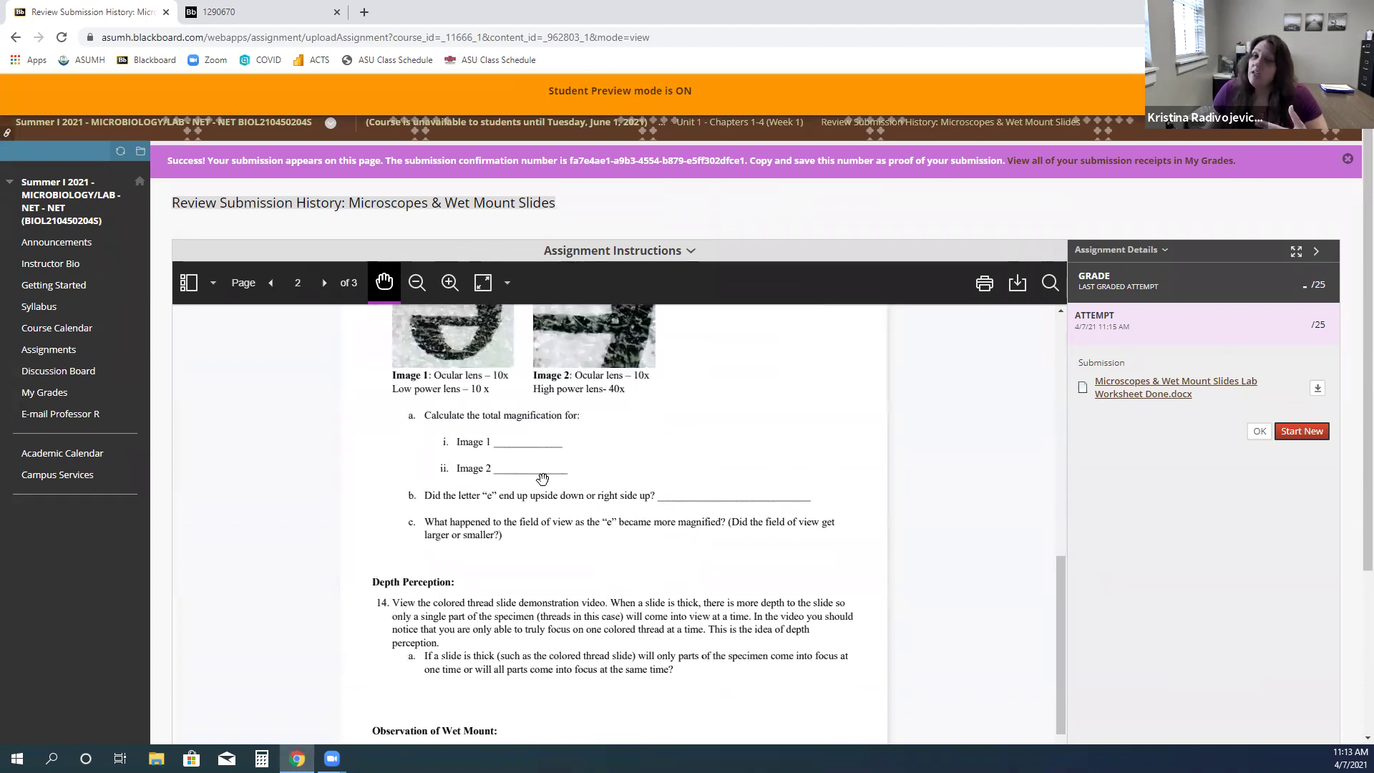
{"action": "scroll", "coordinate": [535, 473], "scroll_direction": "up", "scroll_amount": 6}
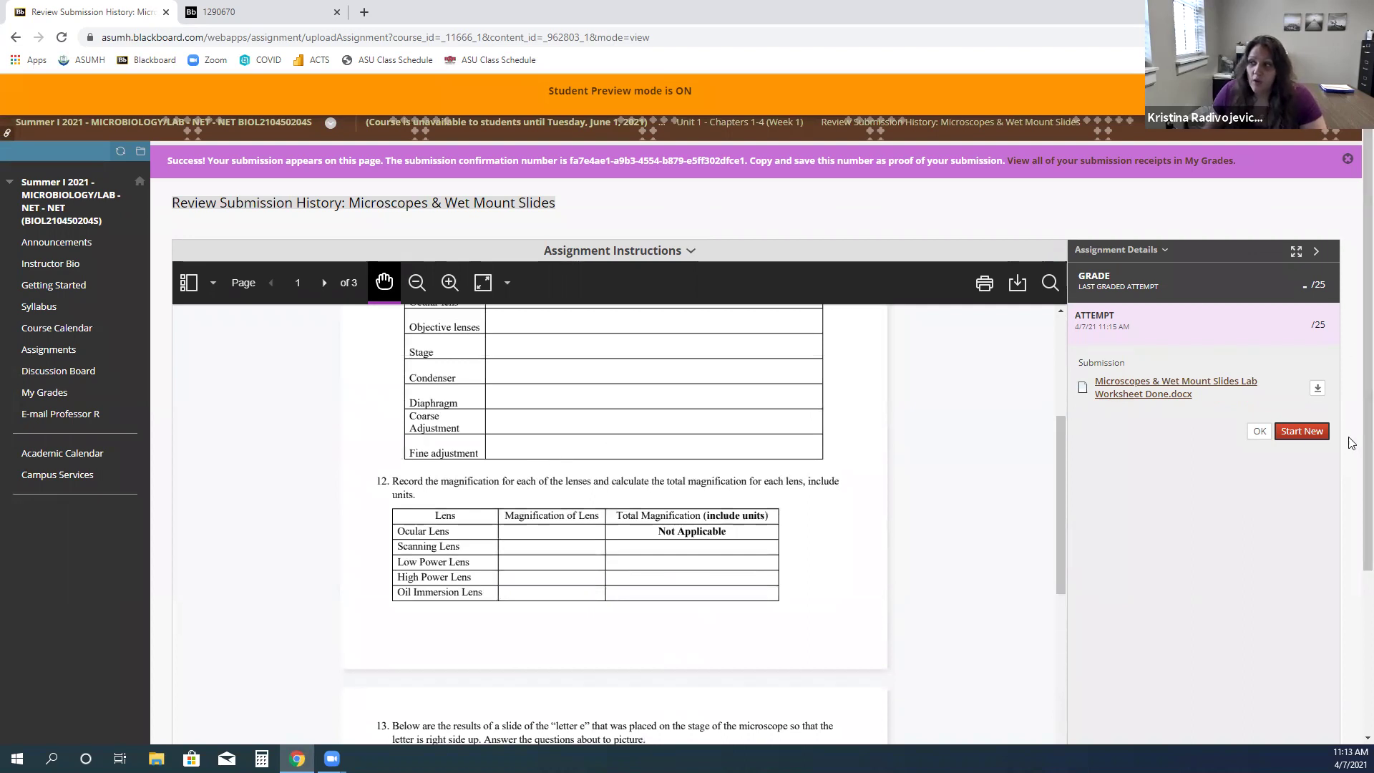
{"action": "left_click", "coordinate": [1290, 432]}
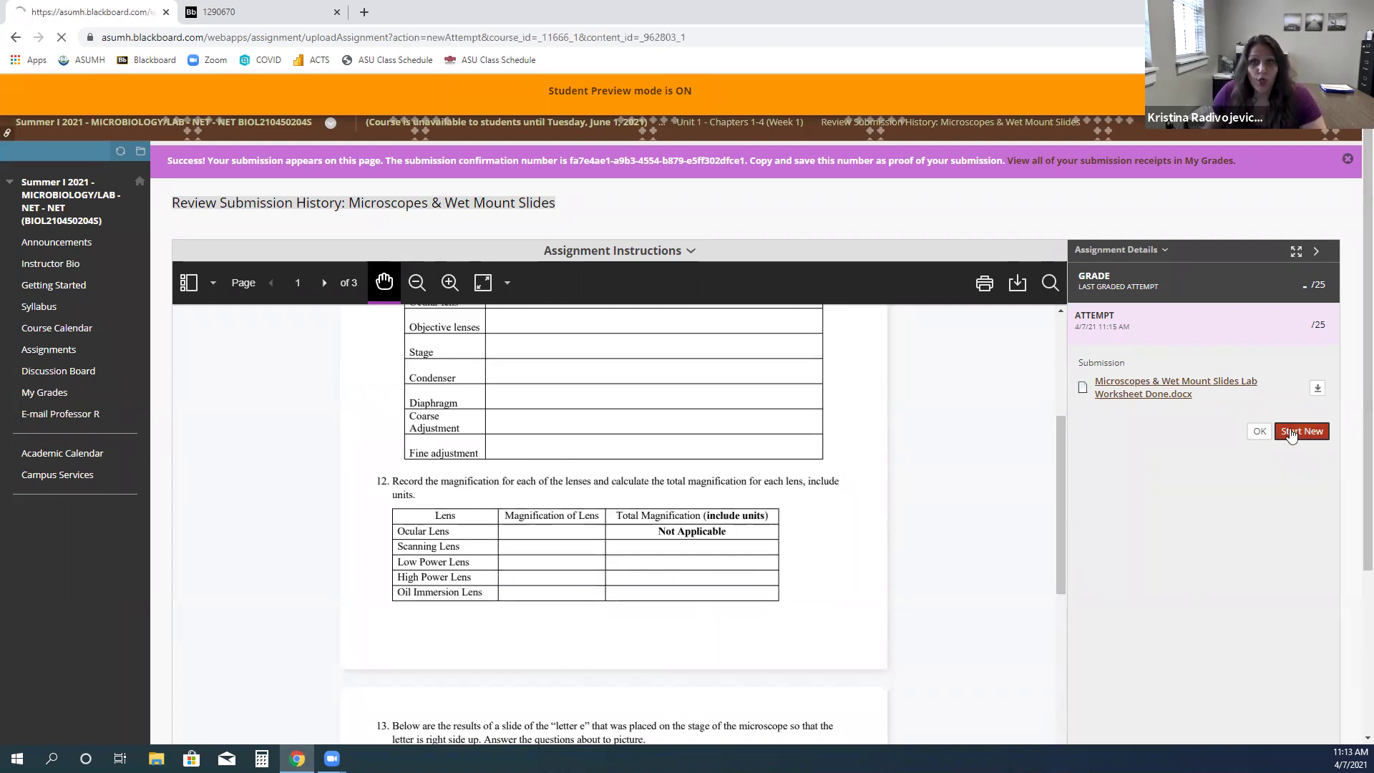
Attach the local file "Microscopes & Wet Mount Slides Lab Worksheet Done" from the Desktop to the new attempt and submit it
{"action": "scroll", "coordinate": [483, 435], "scroll_direction": "down", "scroll_amount": 15}
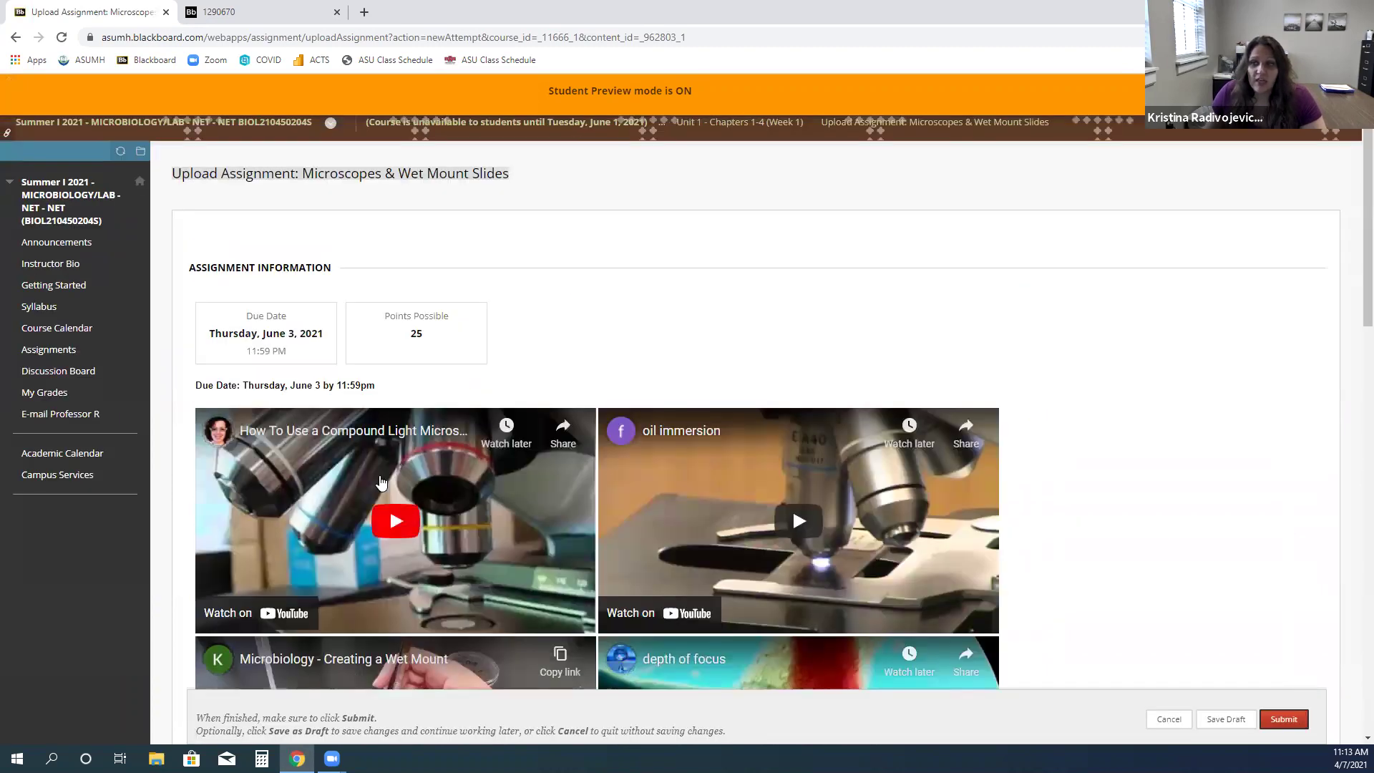
{"action": "scroll", "coordinate": [398, 496], "scroll_direction": "down", "scroll_amount": 12}
{"action": "left_click", "coordinate": [400, 482]}
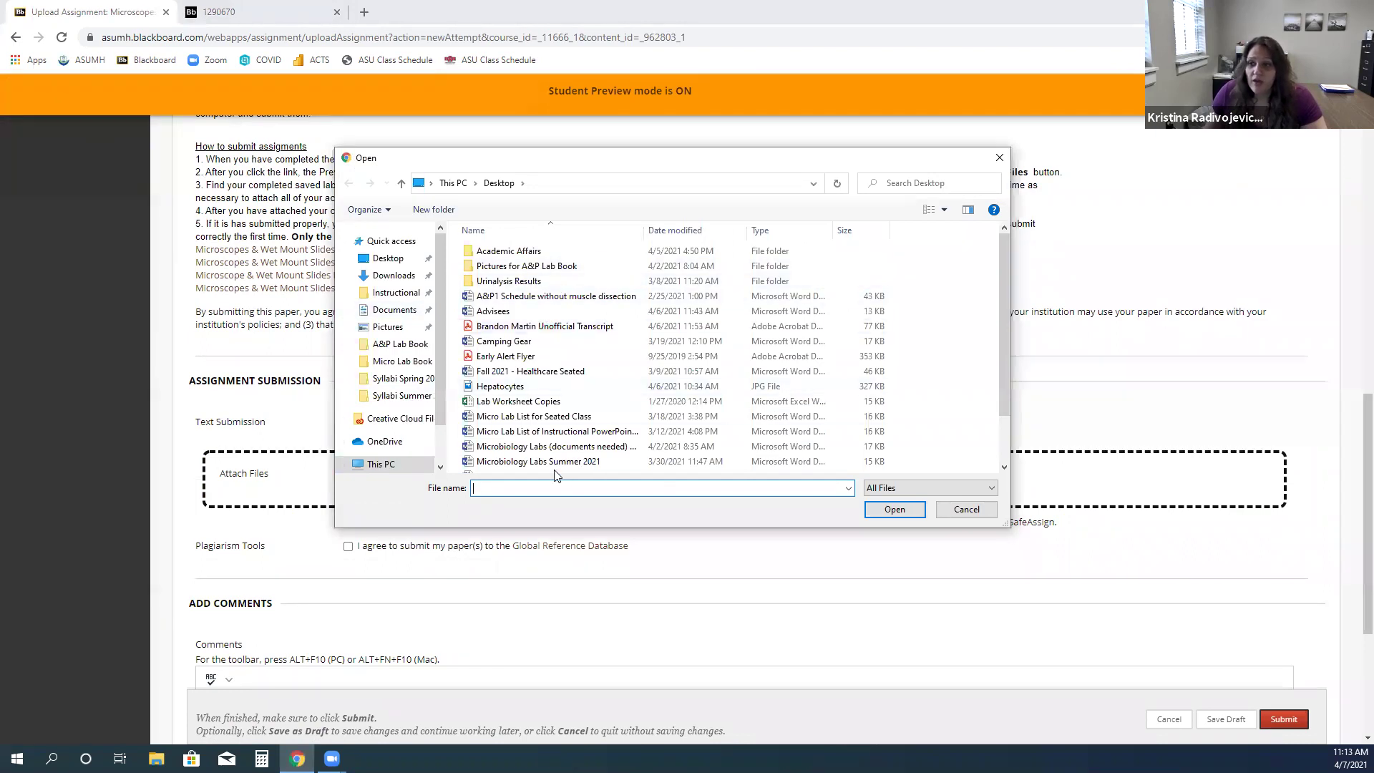
{"action": "scroll", "coordinate": [581, 445], "scroll_direction": "down", "scroll_amount": 1}
{"action": "left_click", "coordinate": [581, 437]}
{"action": "left_click", "coordinate": [918, 510]}
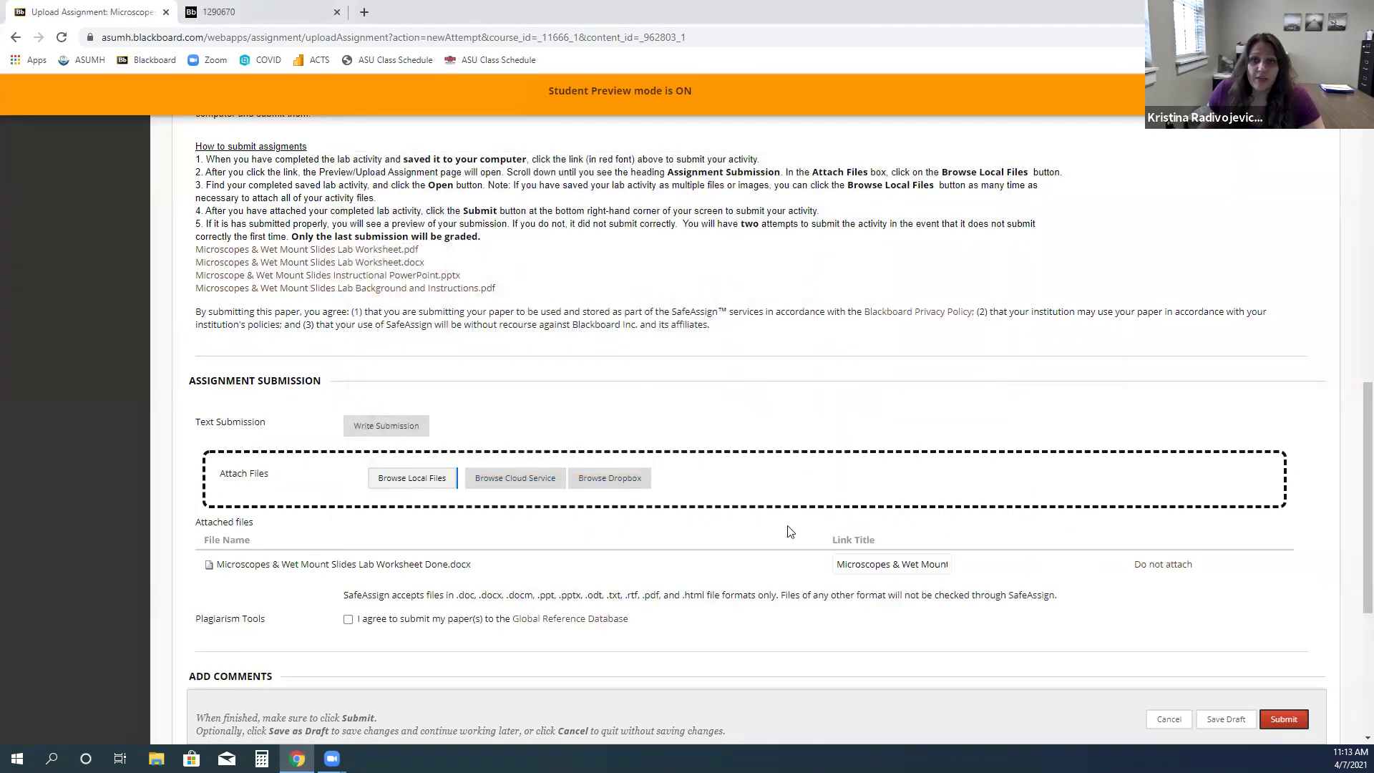
{"action": "scroll", "coordinate": [1002, 430], "scroll_direction": "down", "scroll_amount": 2}
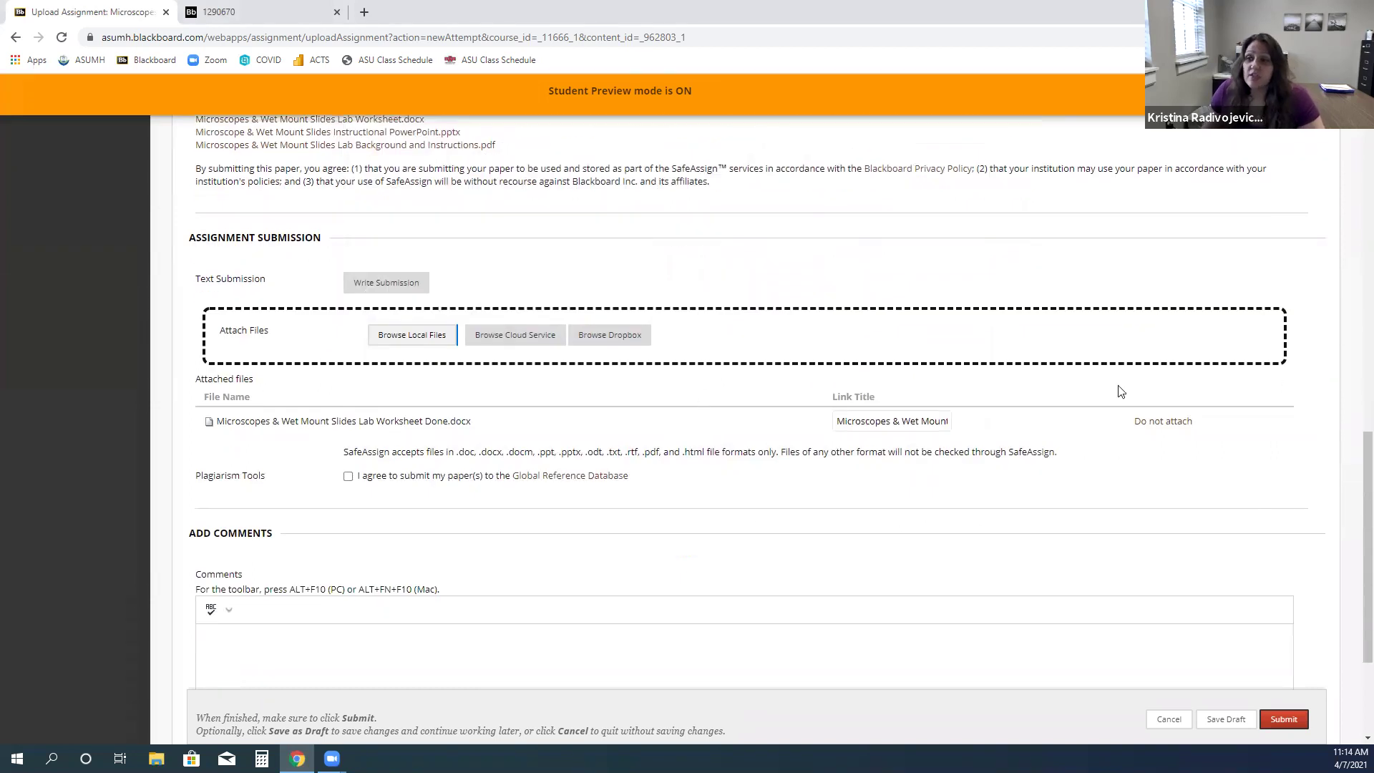
{"action": "left_click", "coordinate": [1283, 718]}
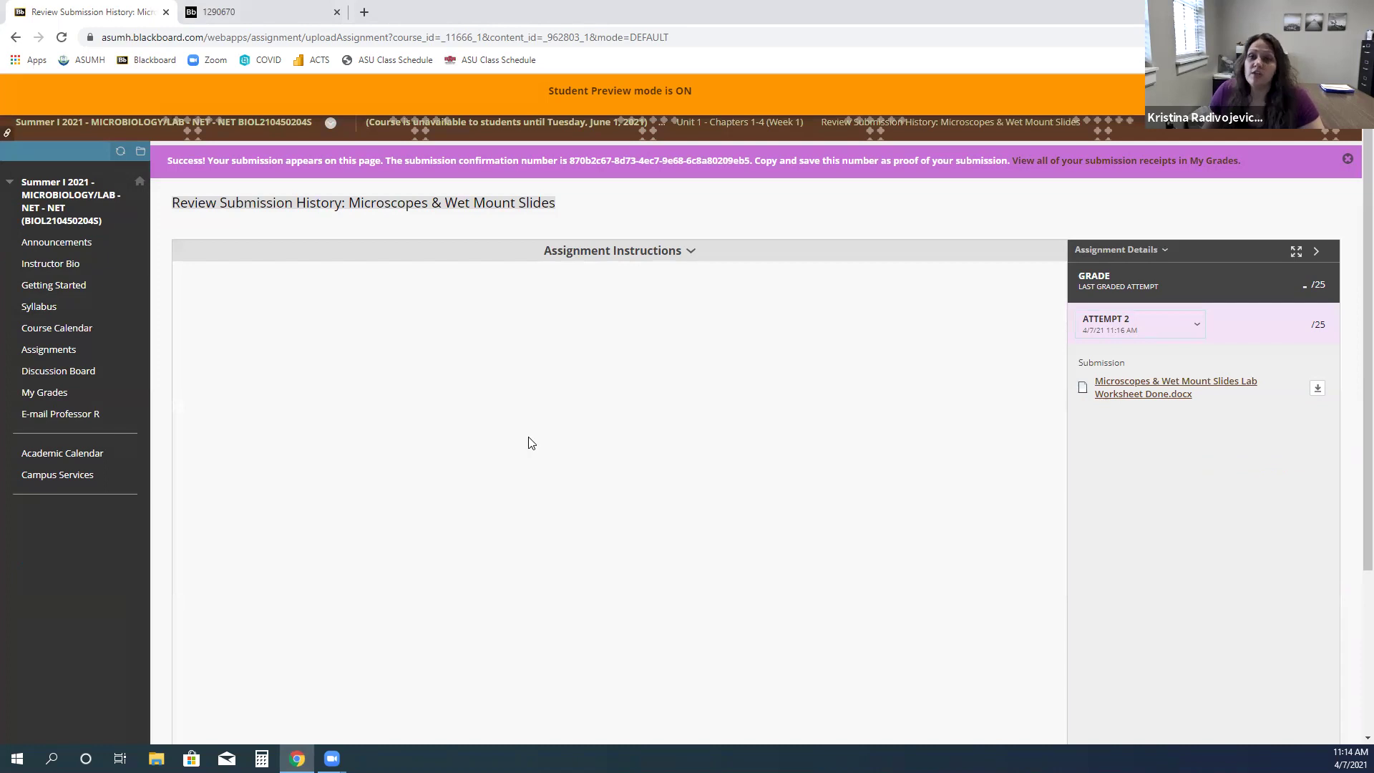
Check the worksheet preview of the second attempt and open the course's My Grades page to view the submission's status
{"action": "scroll", "coordinate": [770, 506], "scroll_direction": "down", "scroll_amount": 2}
{"action": "scroll", "coordinate": [878, 518], "scroll_direction": "up", "scroll_amount": 2}
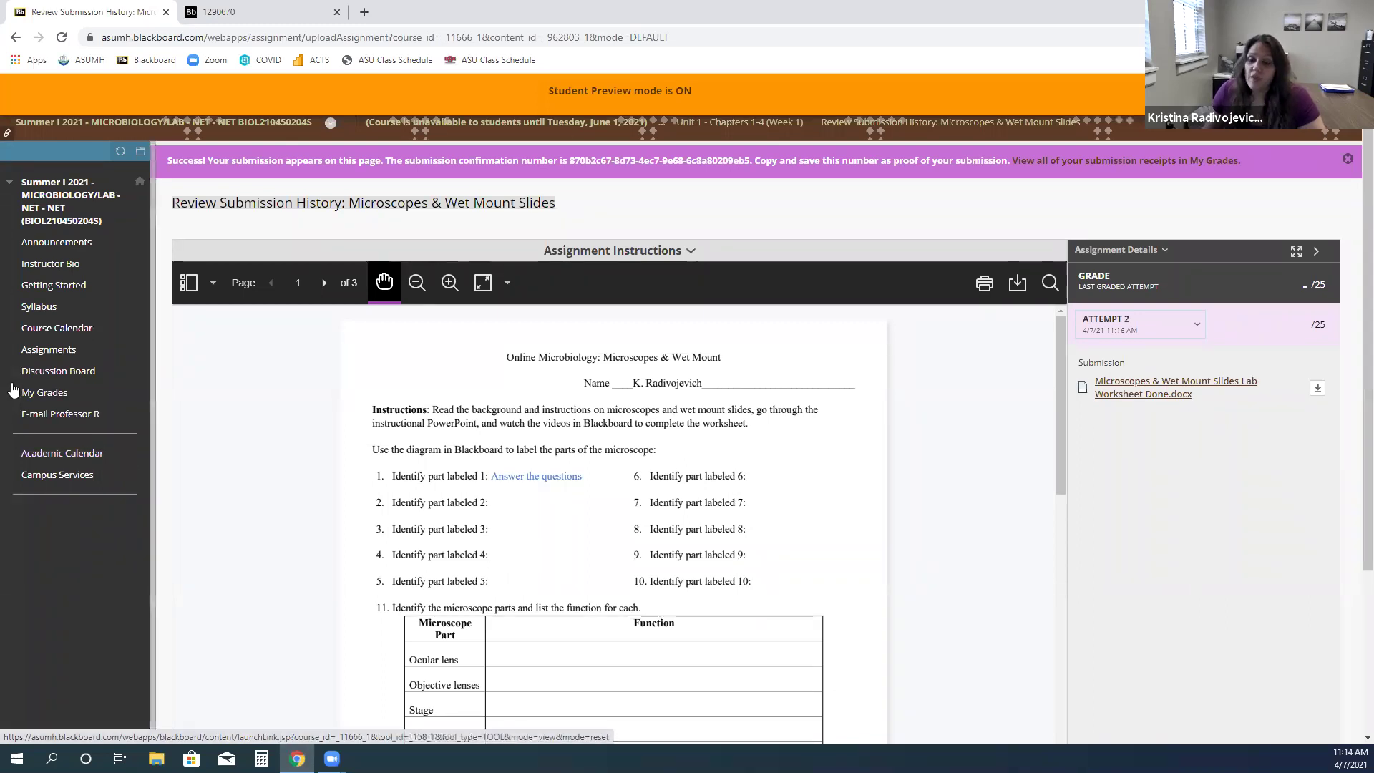
{"action": "left_click", "coordinate": [44, 394]}
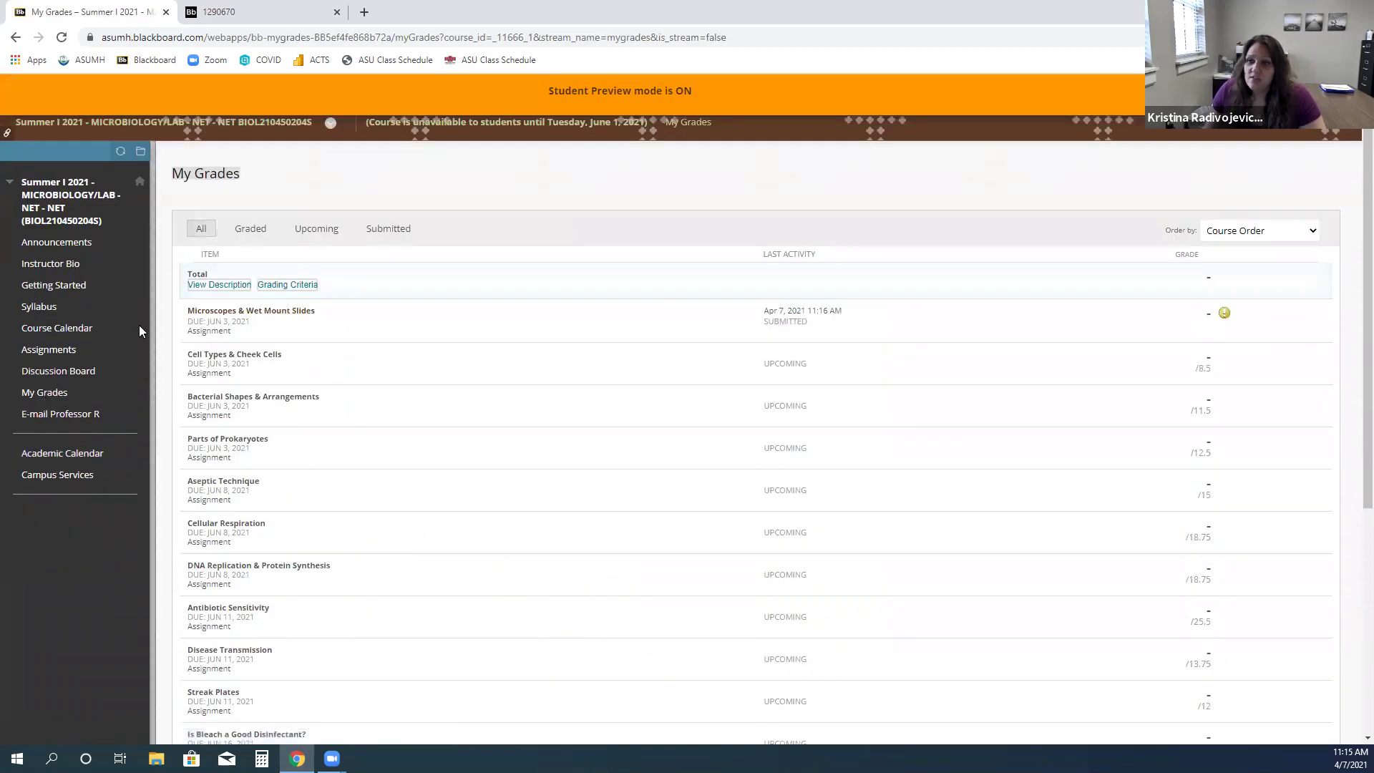